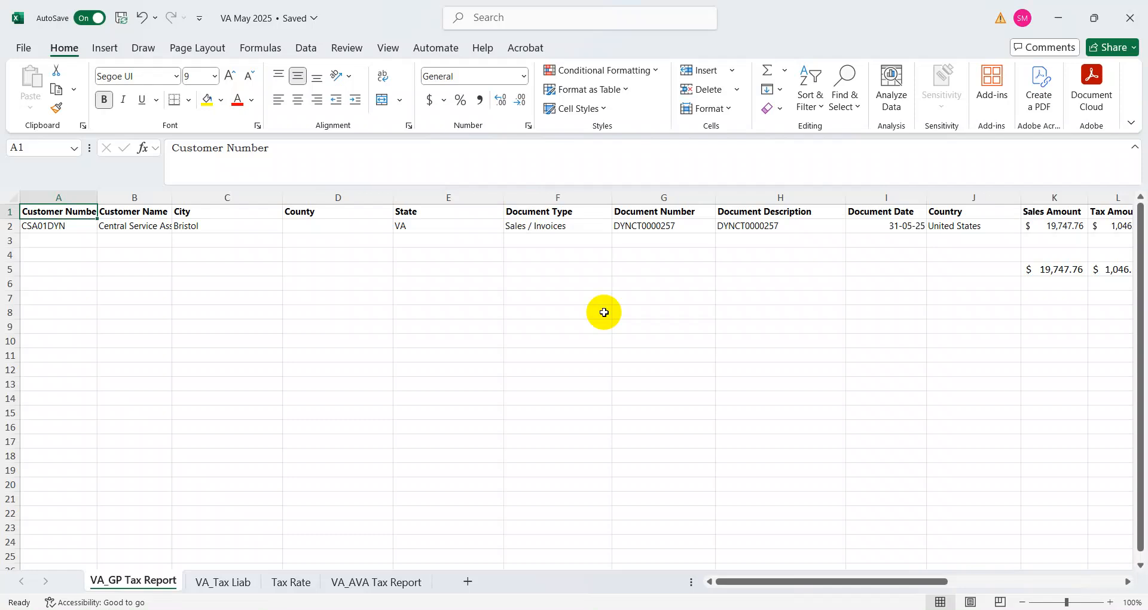
# Examine the VA_GP Tax Report column headers from Customer Number through Sales Amount and return to the first header
pyautogui.press('Right')
pyautogui.press('Right')
pyautogui.press('Right')
pyautogui.press('Right')
pyautogui.press('Right')
pyautogui.press('Right')
pyautogui.press('Right')
pyautogui.press('Right')
pyautogui.press('Right')
pyautogui.press('Right')
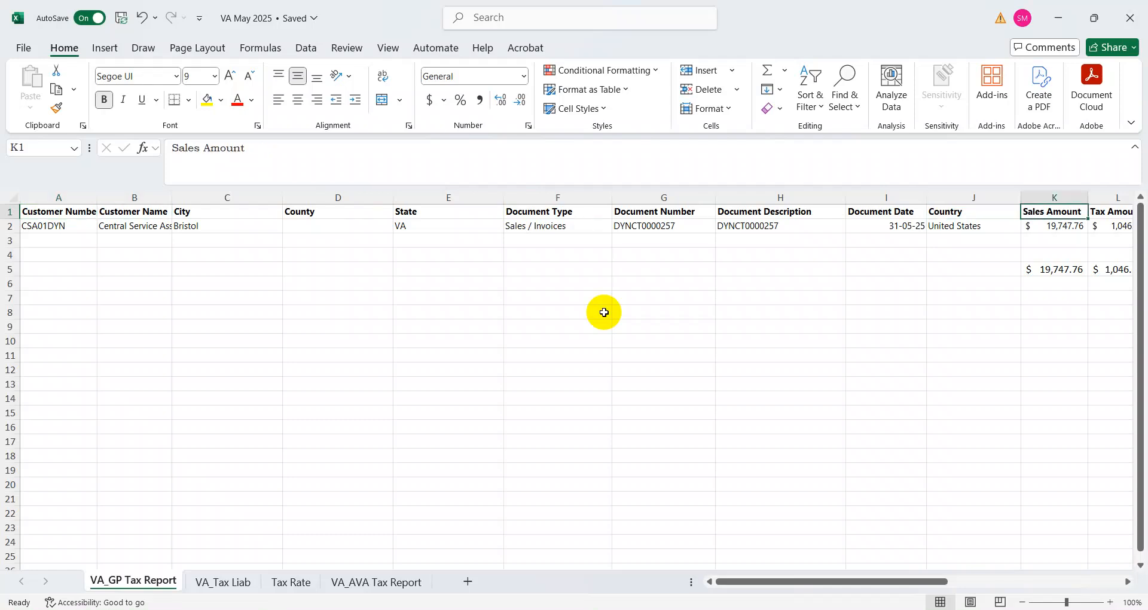
pyautogui.press('Left')
pyautogui.press('Left')
pyautogui.press('Left')
pyautogui.press('Left')
pyautogui.press('Left')
pyautogui.press('Left')
pyautogui.press('Left')
pyautogui.press('Left')
pyautogui.press('Left')
pyautogui.press('Left')
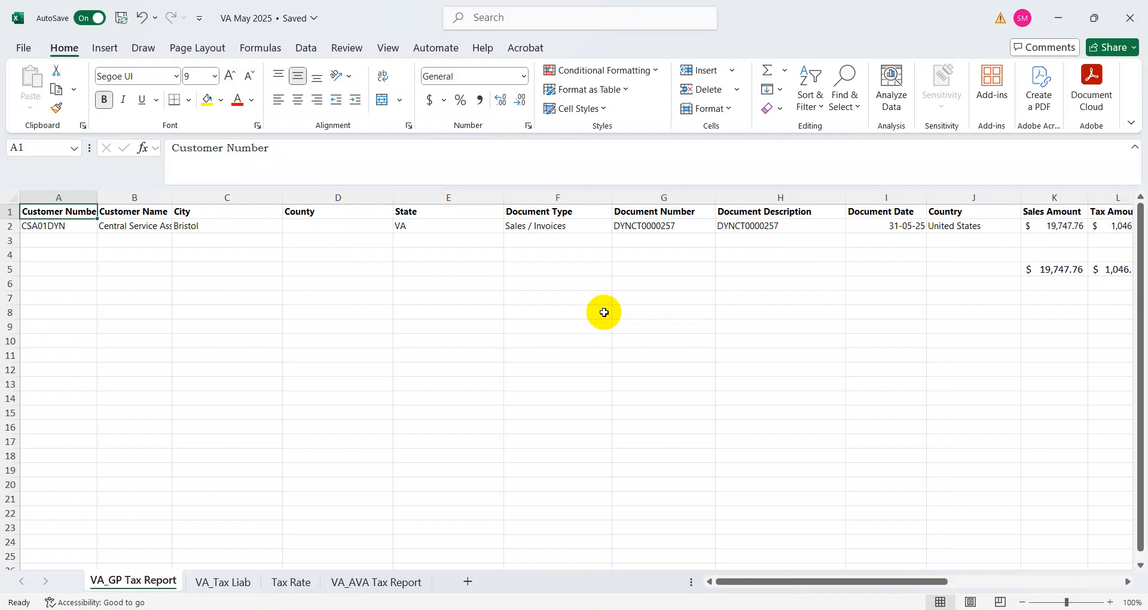
# Examine the Tax Amount, Tax Rate, Taxable Sales and non-taxable columns of the invoice row in the VA_GP Tax Report
pyautogui.press('Right')
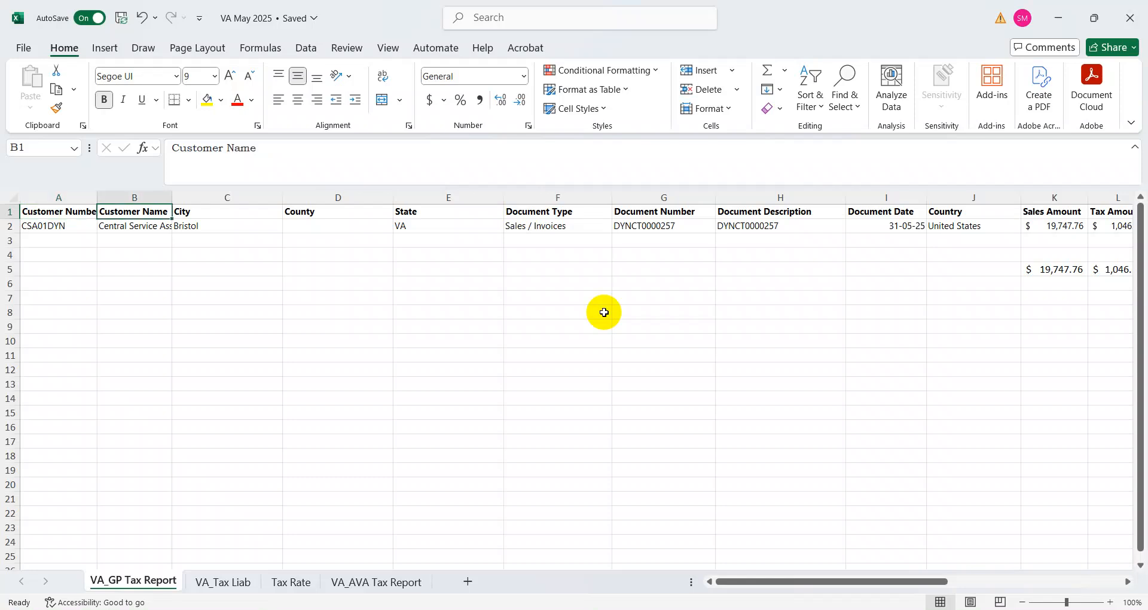
pyautogui.press('Right')
pyautogui.press('Right')
pyautogui.press('Right')
pyautogui.press('Right')
pyautogui.press('Right')
pyautogui.press('Right')
pyautogui.press('Right')
pyautogui.press('Right')
pyautogui.press('Right')
pyautogui.press('Right')
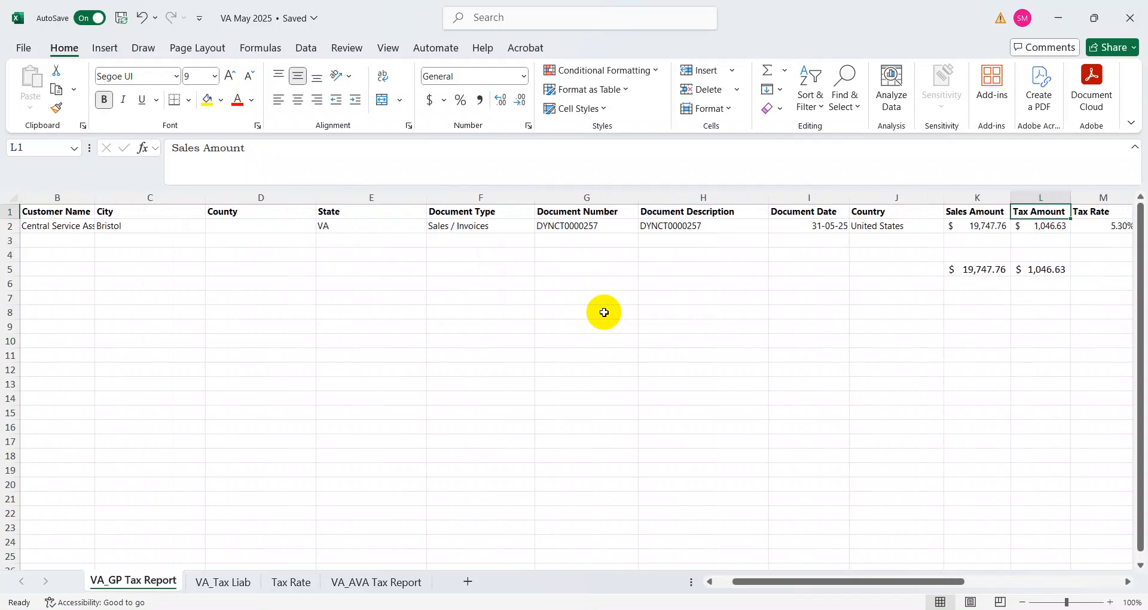
pyautogui.press('Right')
pyautogui.press('Down')
pyautogui.press('Right')
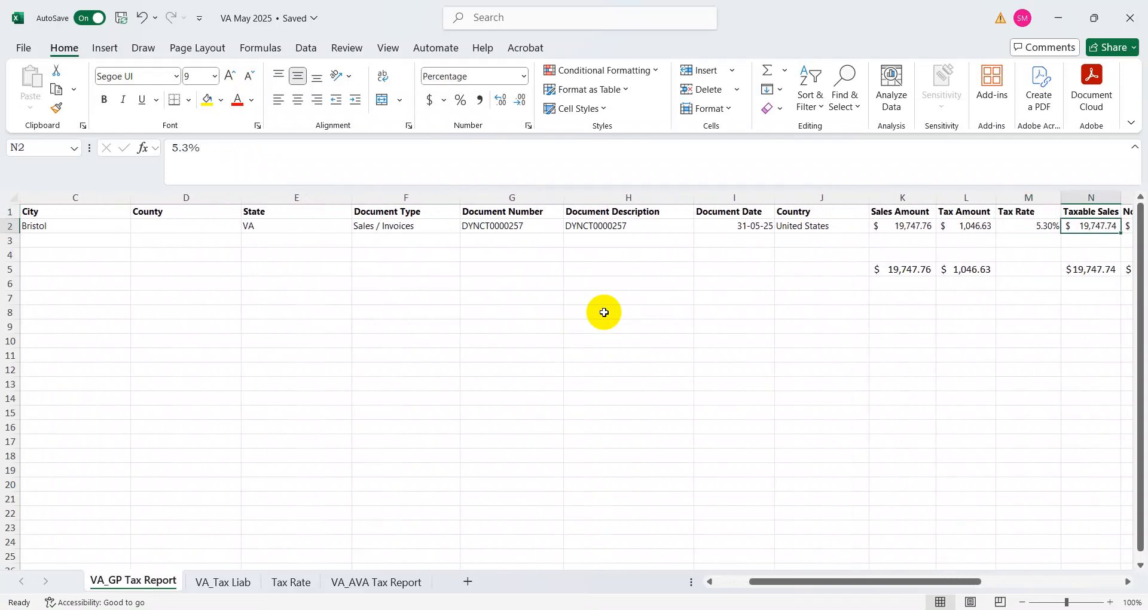
pyautogui.press('Up')
pyautogui.press('Right')
pyautogui.press('Left')
pyautogui.press('Down')
pyautogui.press('Left')
pyautogui.press('Left')
pyautogui.press('Left')
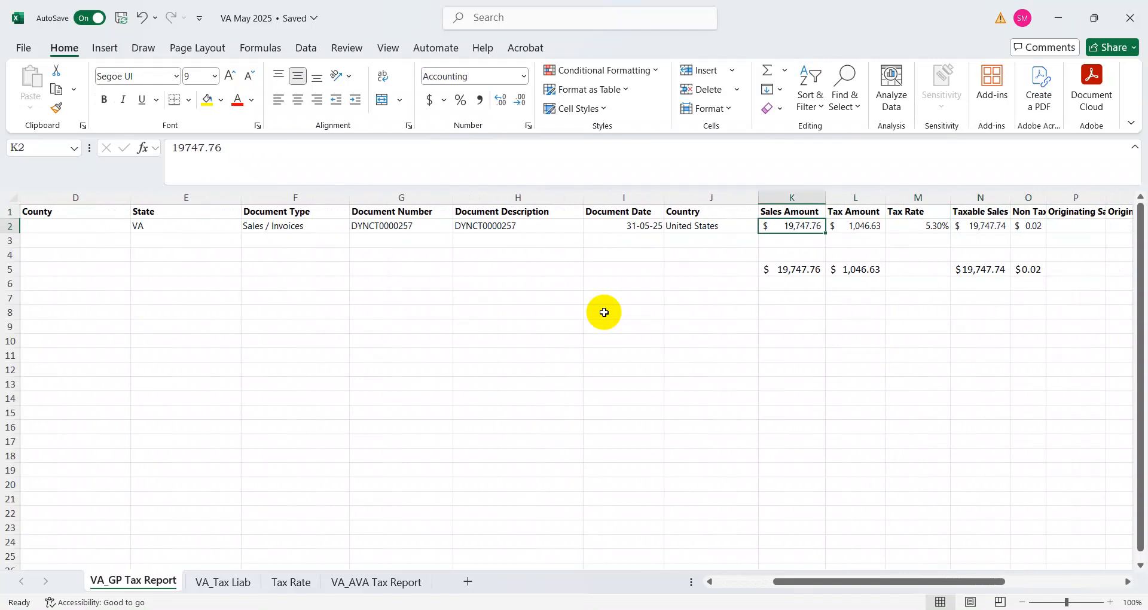
# Recheck the invoice's Sales Amount header and value, ending back at the Customer Number header
pyautogui.press('Up')
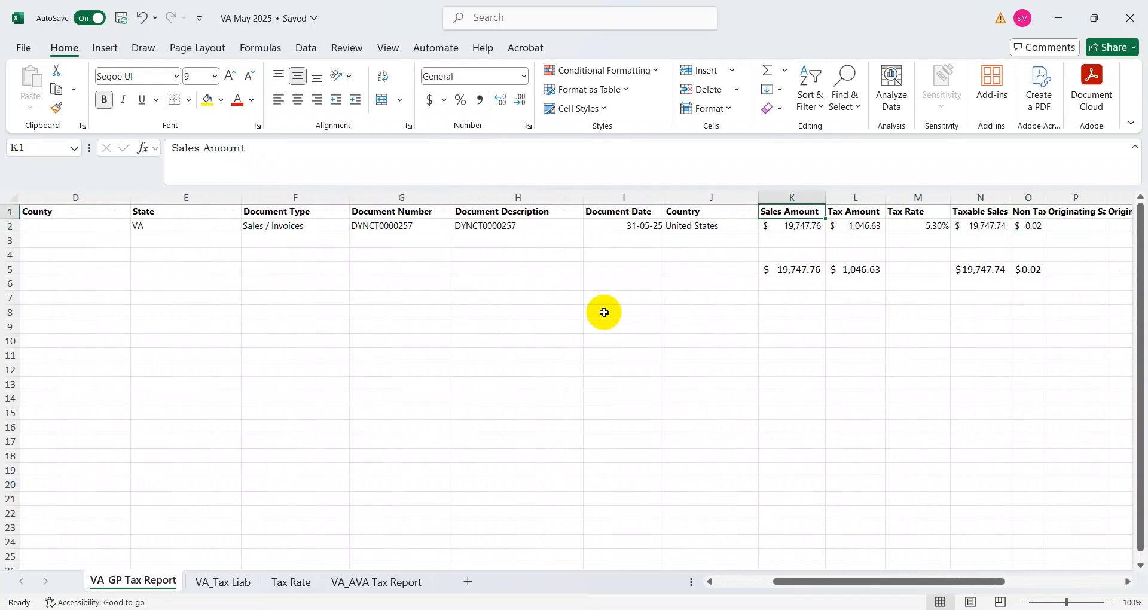
pyautogui.press('Down')
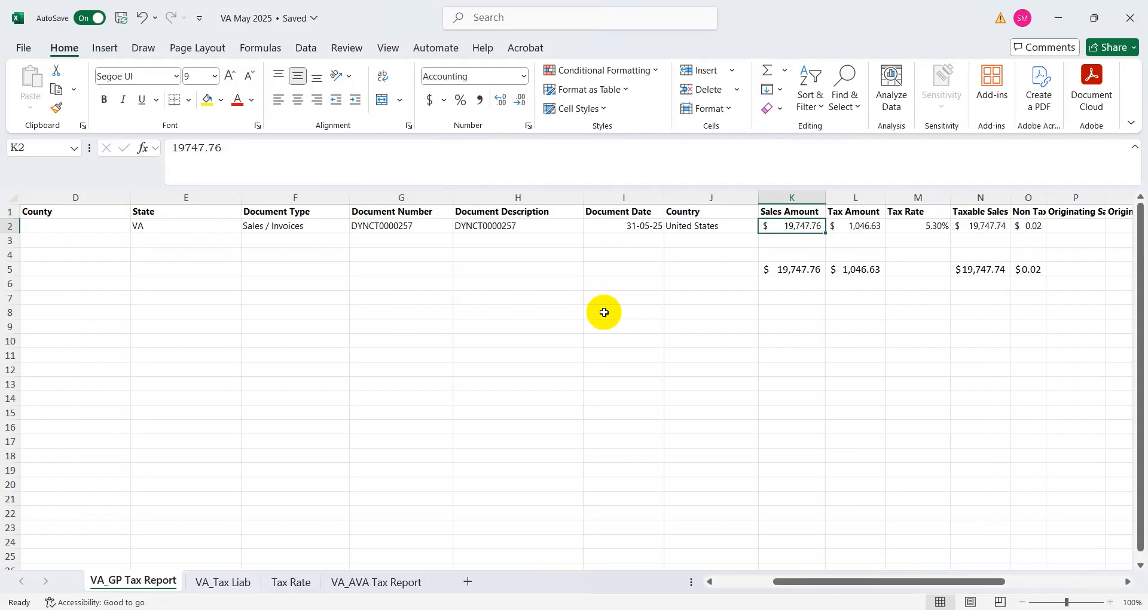
pyautogui.press('Left')
pyautogui.press('Up')
pyautogui.press('Left')
pyautogui.press('Left')
pyautogui.press('Left')
pyautogui.press('Home')
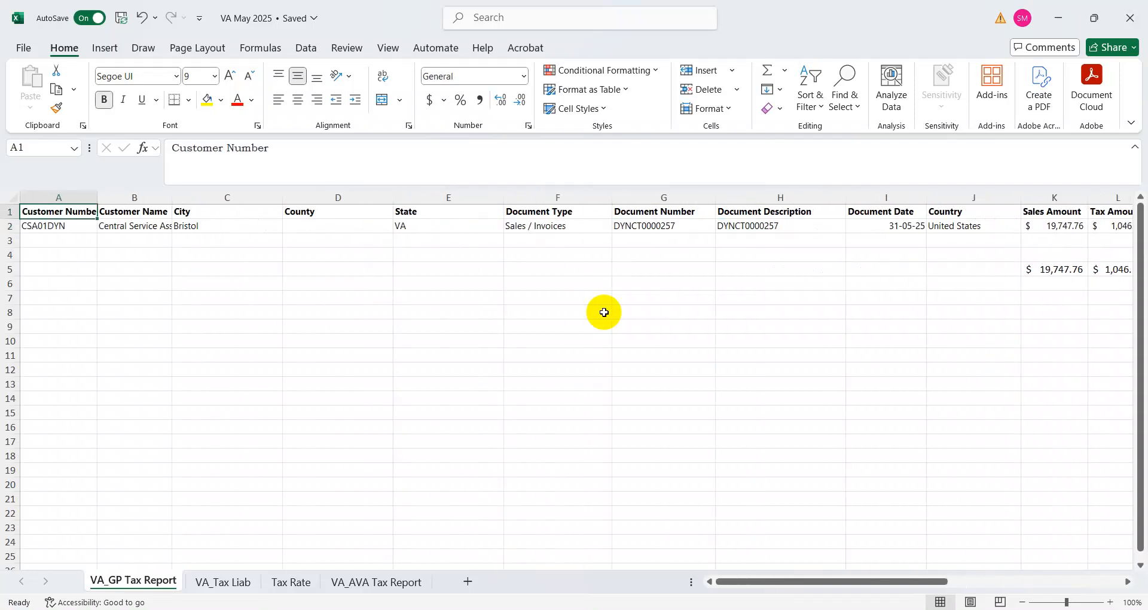
# Switch to the Virginia Tax site in Chrome and start filing the May 2025 Use Tax return
pyautogui.hotkey('alt', 'Tab')
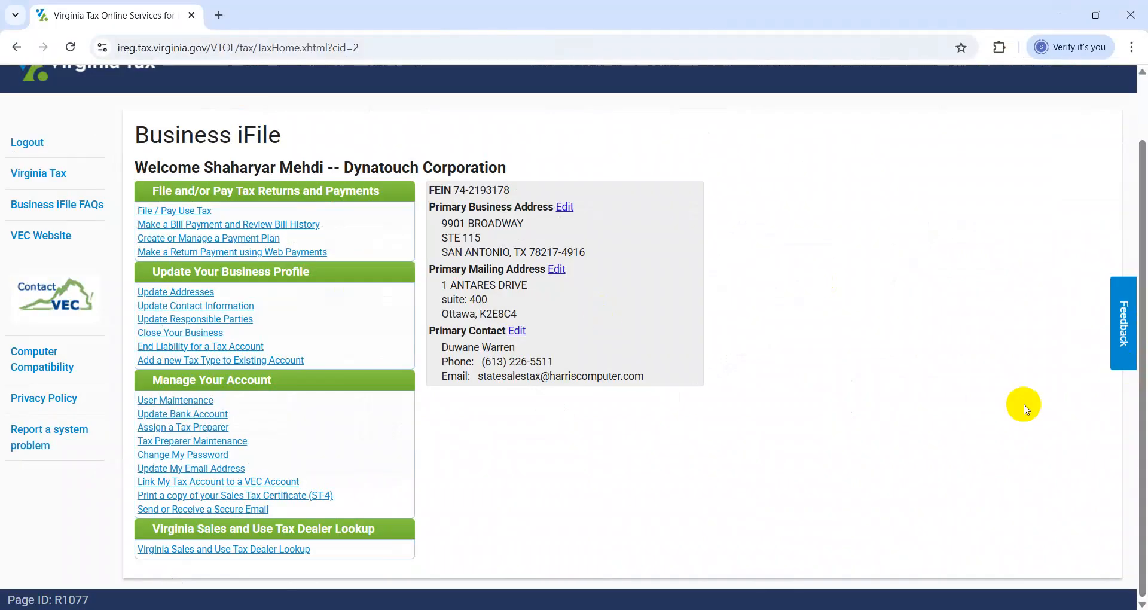
pyautogui.click(175, 210)
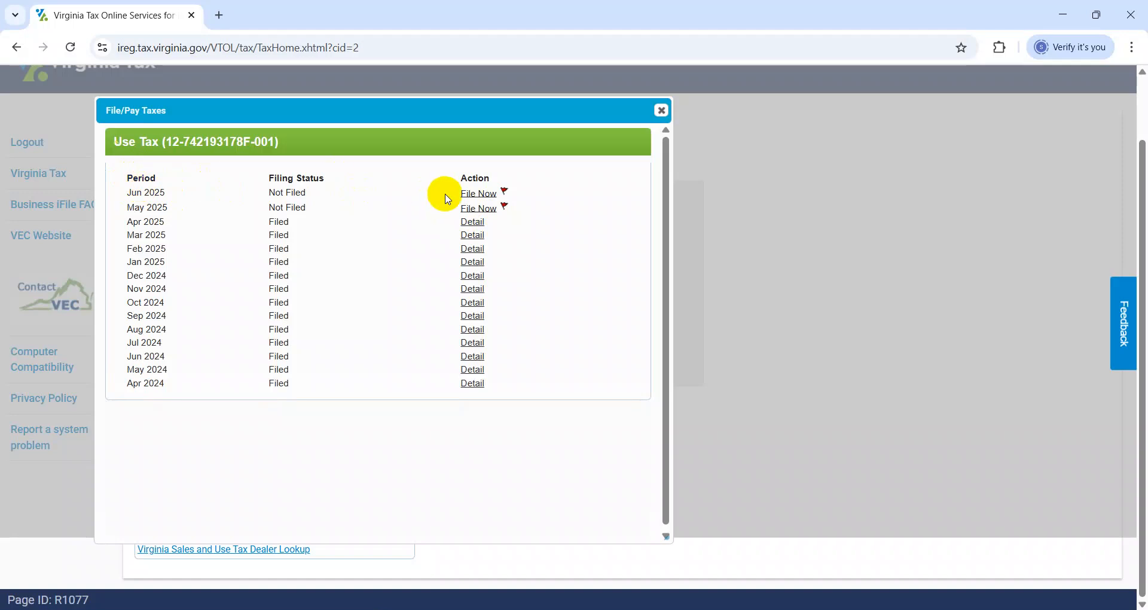
pyautogui.click(491, 210)
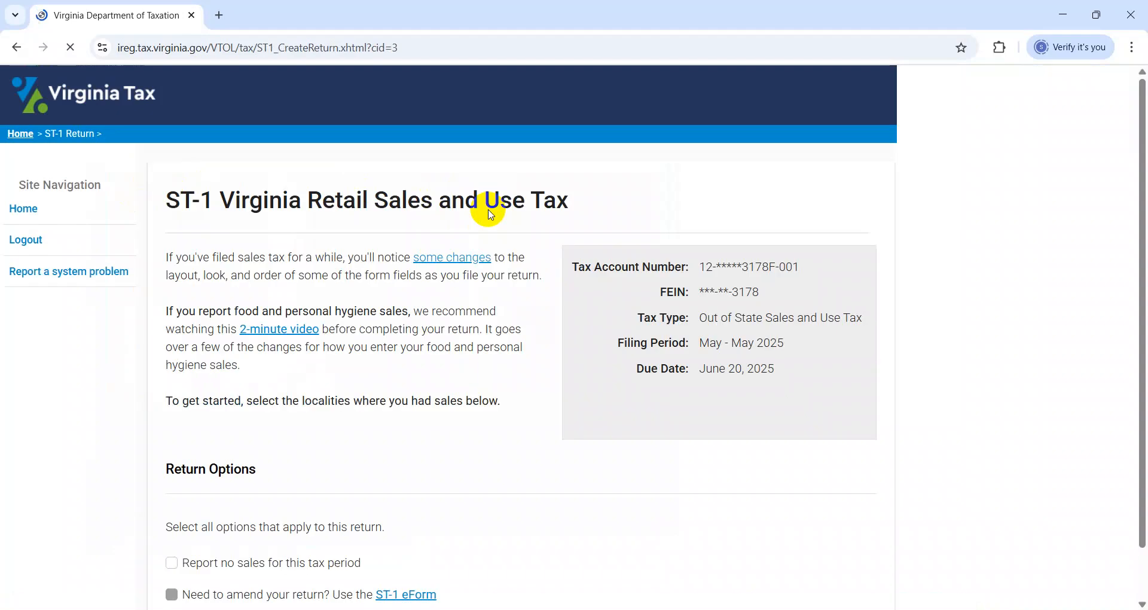
# Go through the return's localities list, then switch to the VA May 2025 workbook and check the invoice's city
pyautogui.moveTo(1144, 185); pyautogui.dragTo(1143, 368)
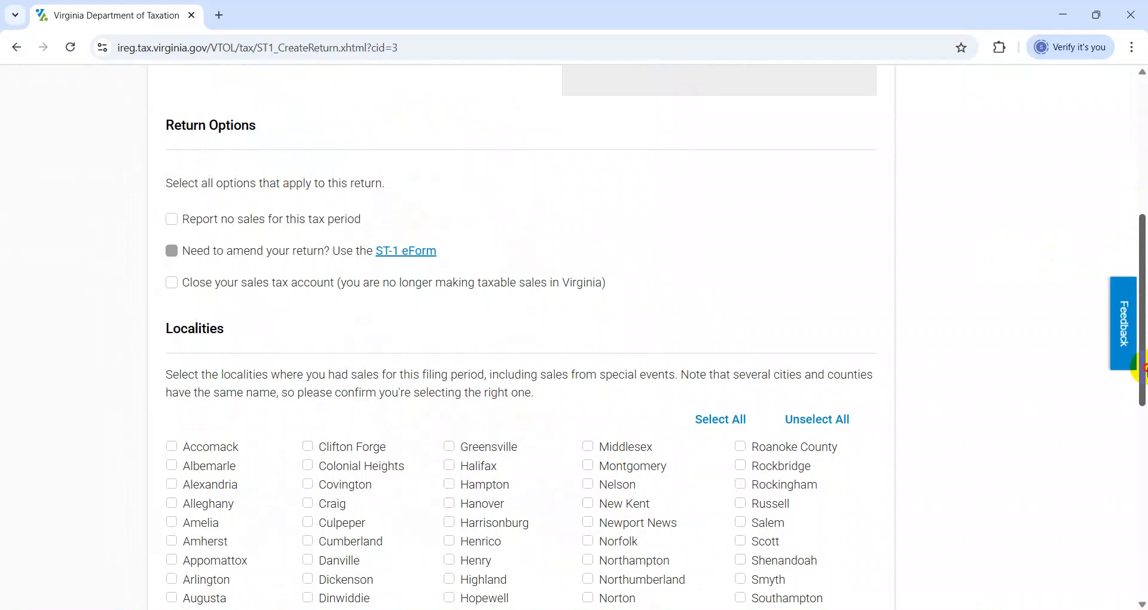
pyautogui.moveTo(1143, 368); pyautogui.dragTo(1142, 469)
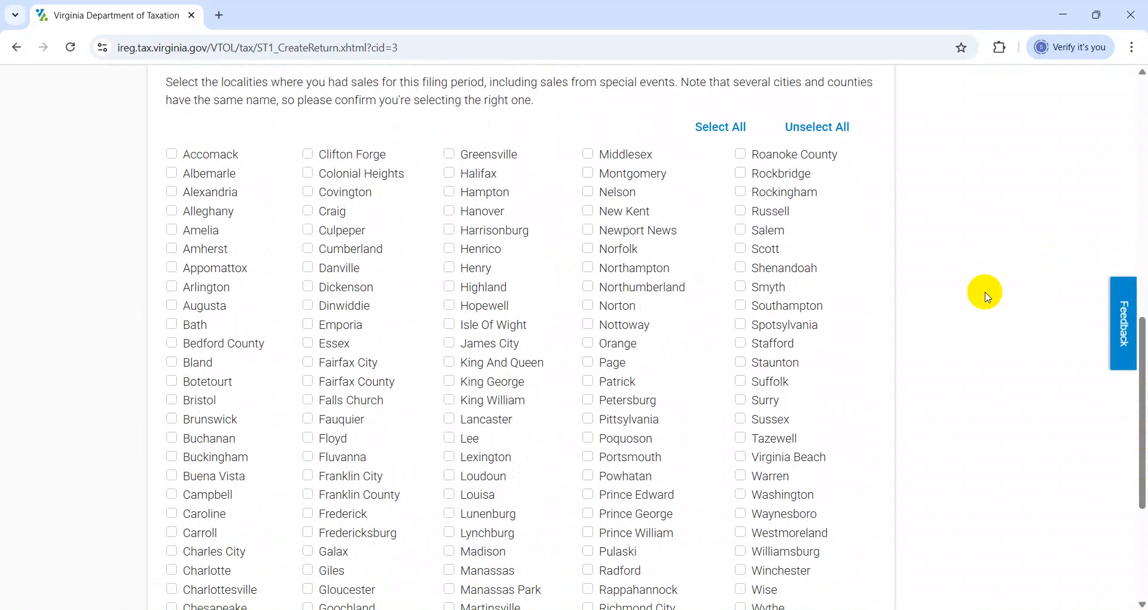
pyautogui.hotkey('alt', 'Tab')
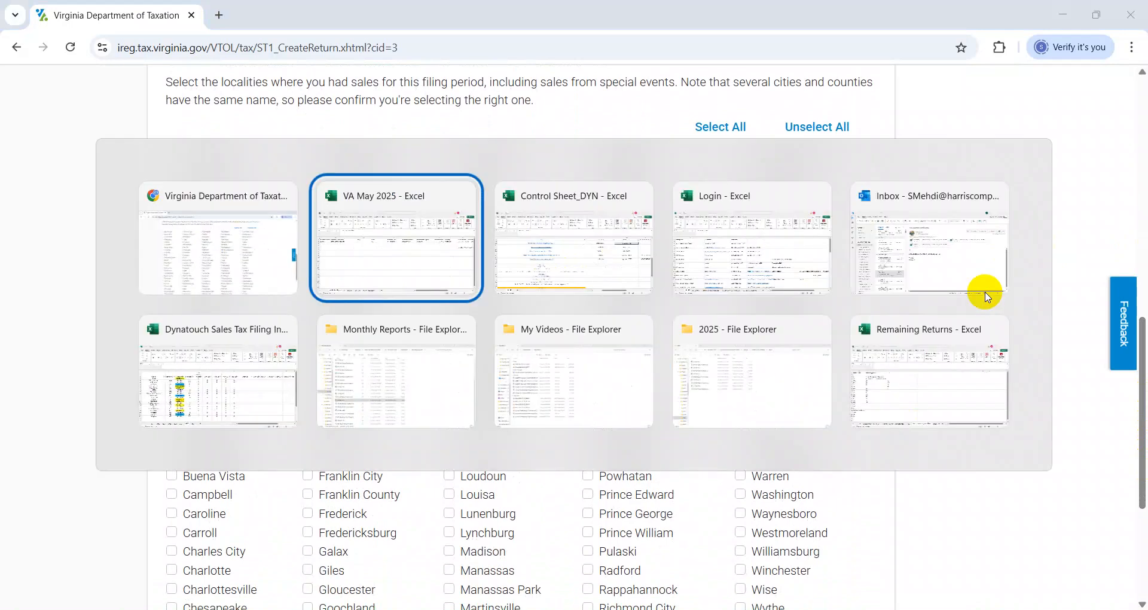
pyautogui.press('Right')
pyautogui.press('Right')
pyautogui.press('Down')
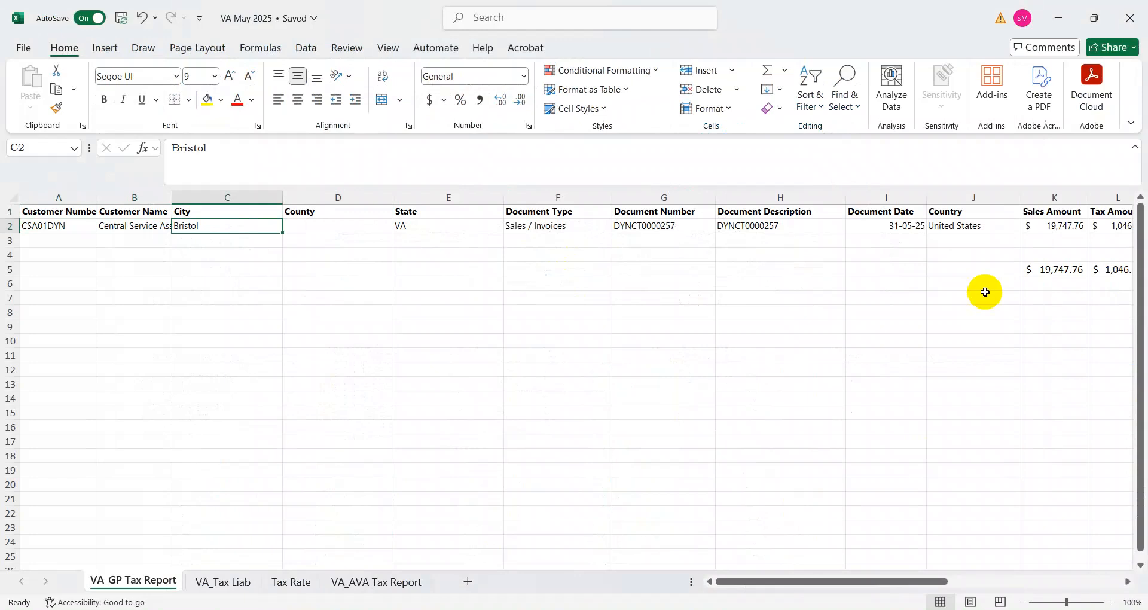
# Back on the Virginia Tax return, choose Bristol as the sales locality and continue to the sales information page
pyautogui.hotkey('alt', 'Tab')
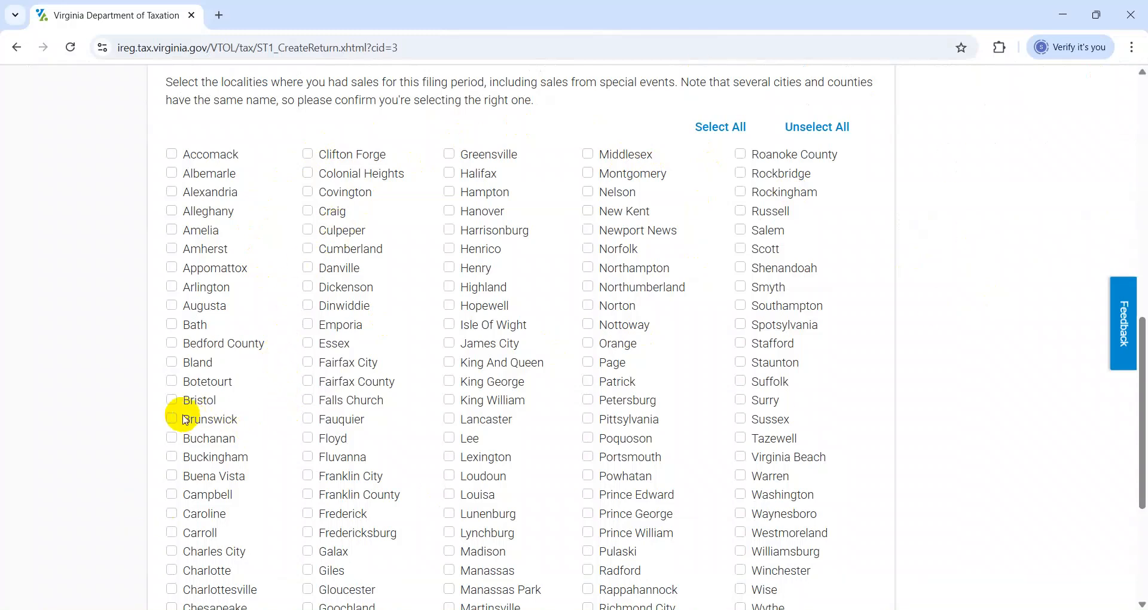
pyautogui.click(171, 401)
pyautogui.hotkey('alt', 'Tab')
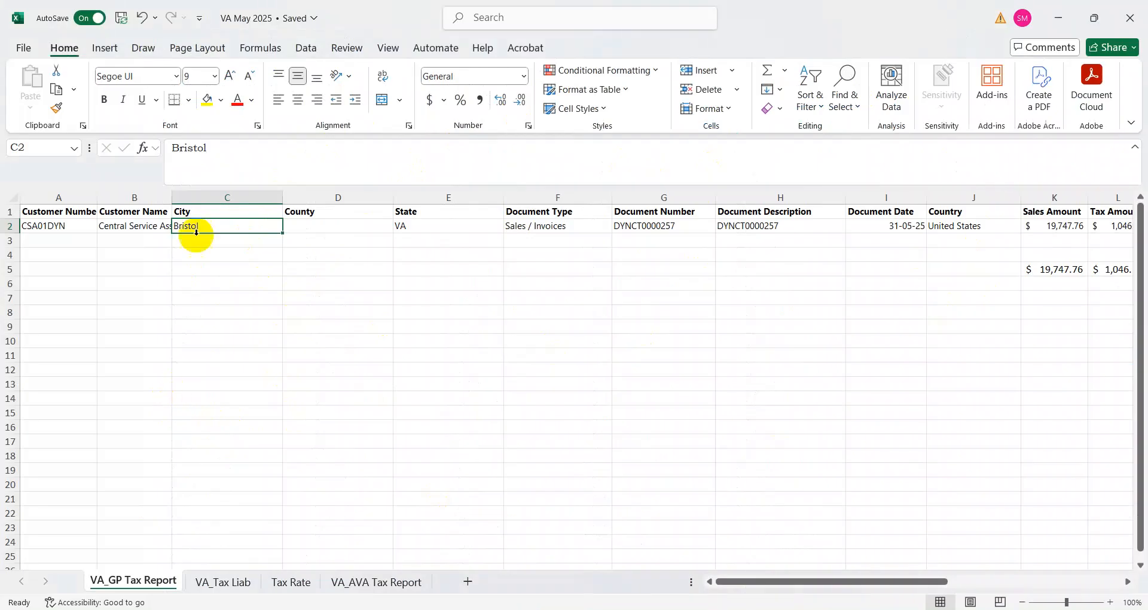
pyautogui.hotkey('alt', 'Tab')
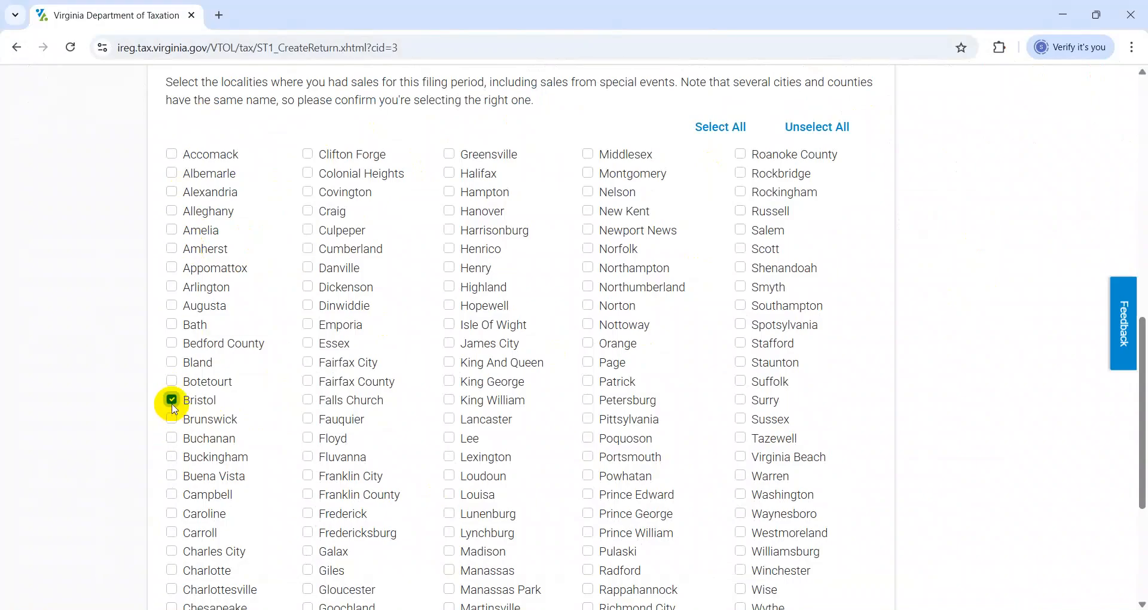
pyautogui.moveTo(1143, 360); pyautogui.dragTo(1127, 521)
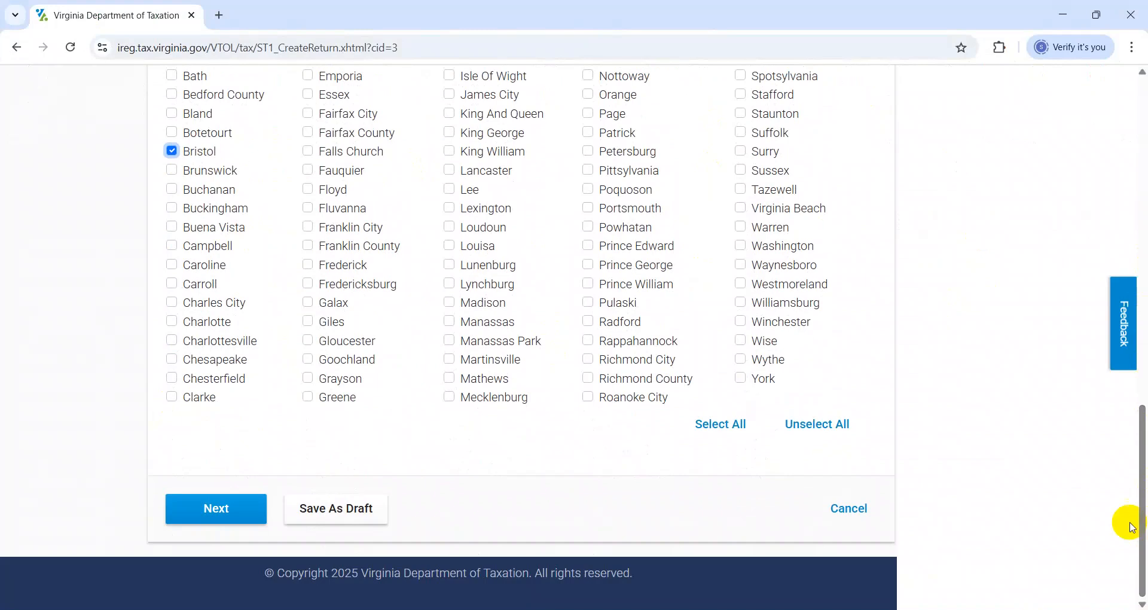
pyautogui.click(210, 508)
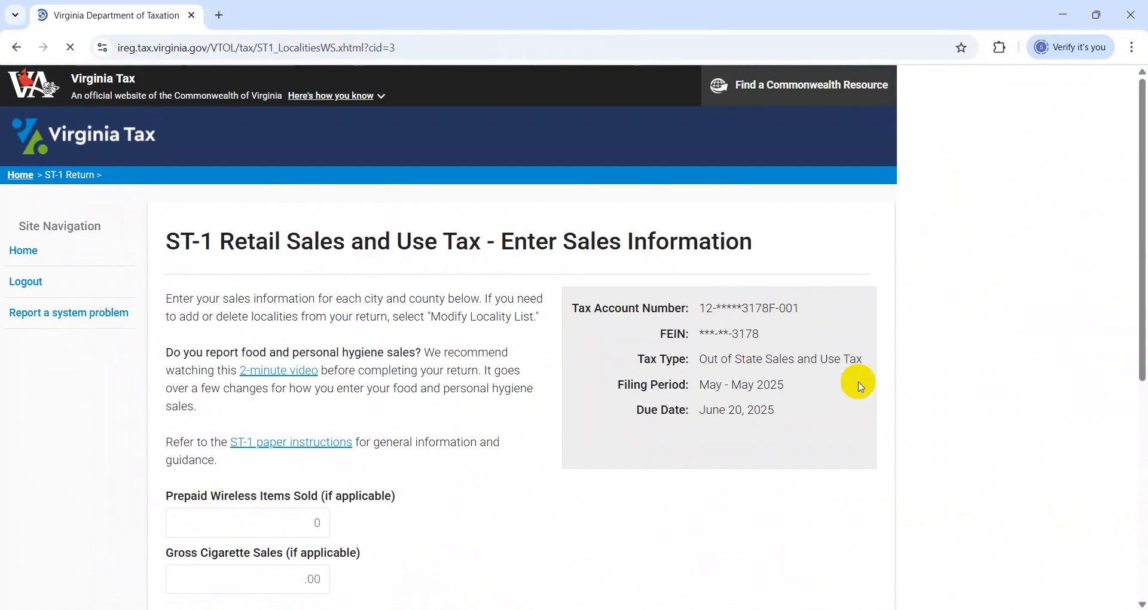
# Enter 19747.76 as Bristol's Gross General Sales in the Locality Worksheet, consulting the workbook in Excel
pyautogui.moveTo(1138, 311); pyautogui.dragTo(1142, 442)
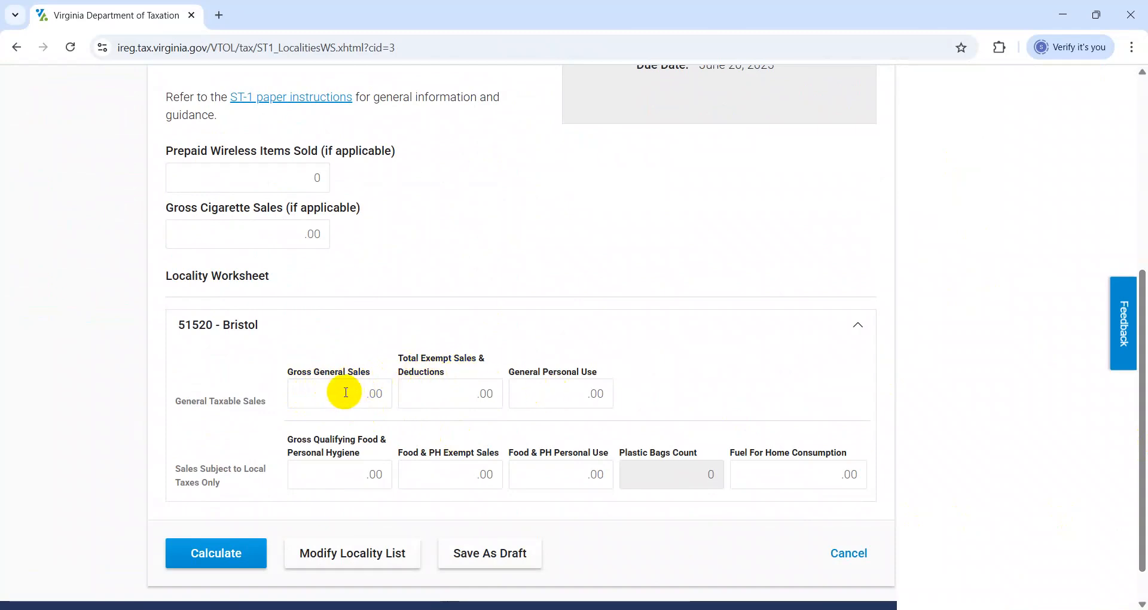
pyautogui.hotkey('alt', 'Tab')
pyautogui.press('Right')
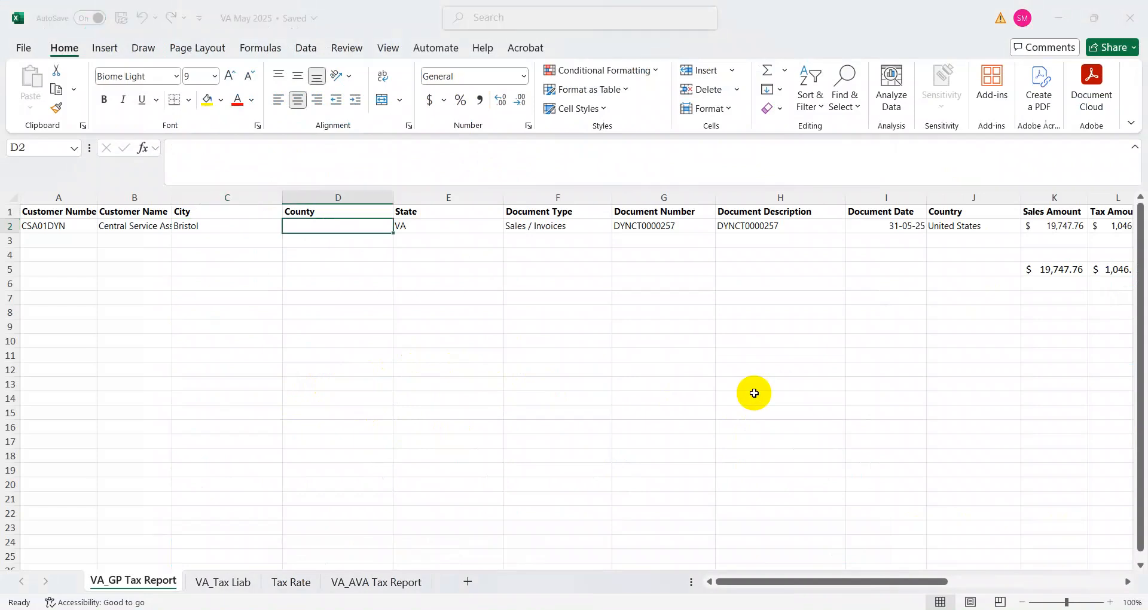
pyautogui.hotkey('alt', 'Tab')
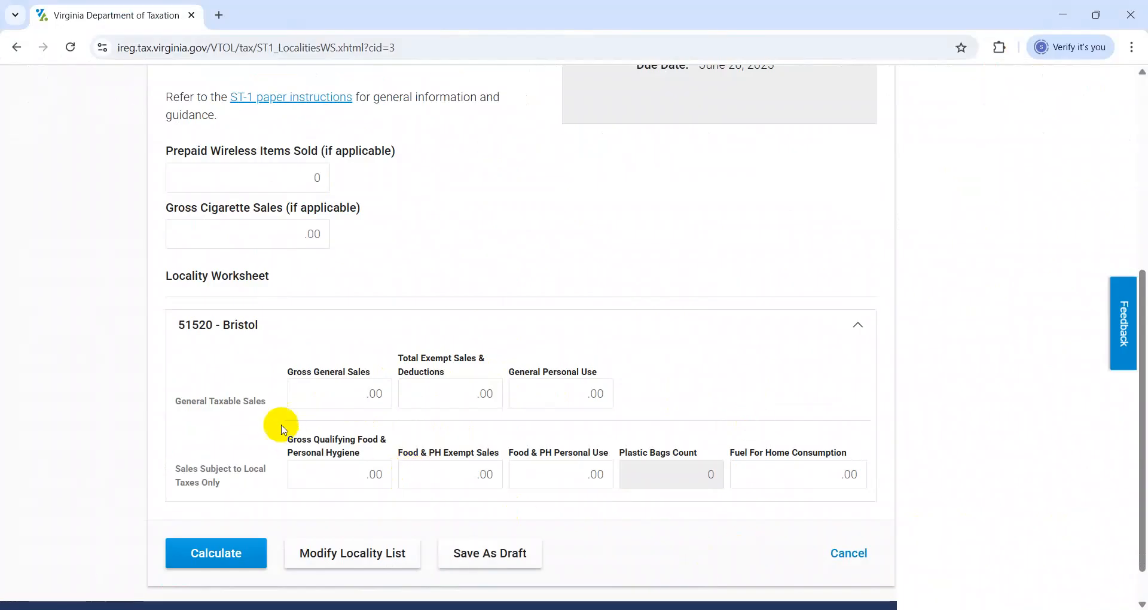
pyautogui.click(330, 393)
pyautogui.write('19747.76')
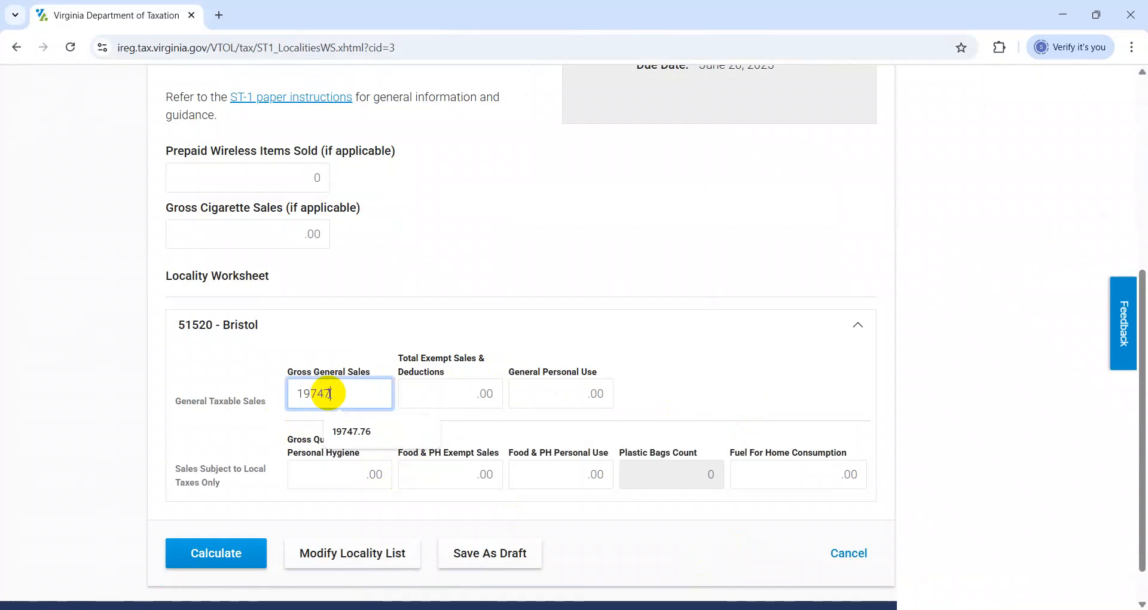
pyautogui.press('Tab')
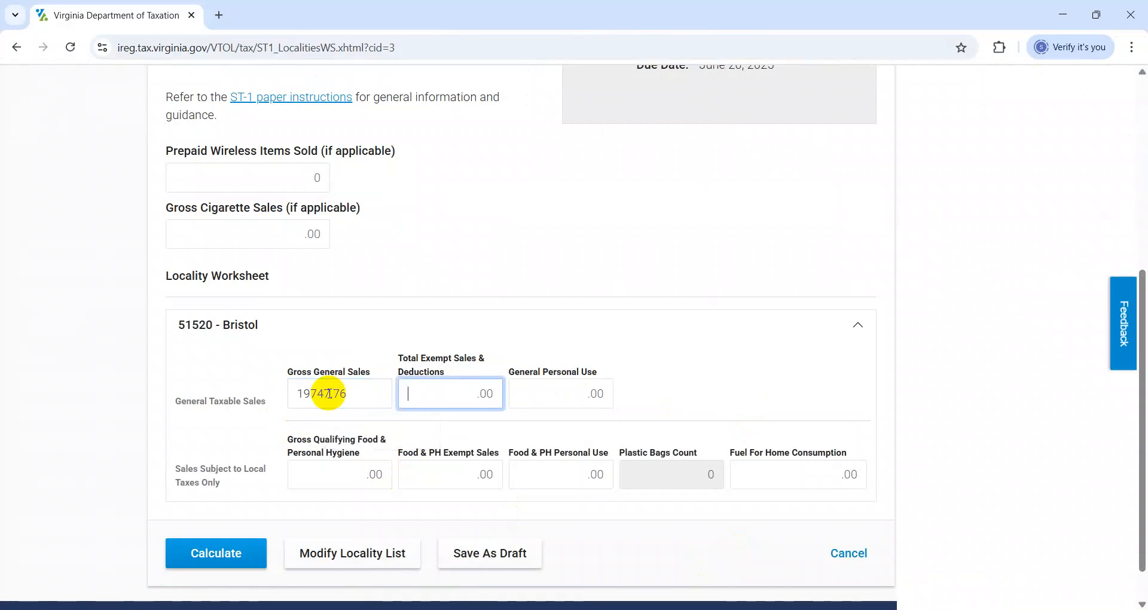
# Switch to the VA May 2025 workbook and check the invoice's taxable and non-taxable sales for any exempt amount
pyautogui.hotkey('alt', 'Tab')
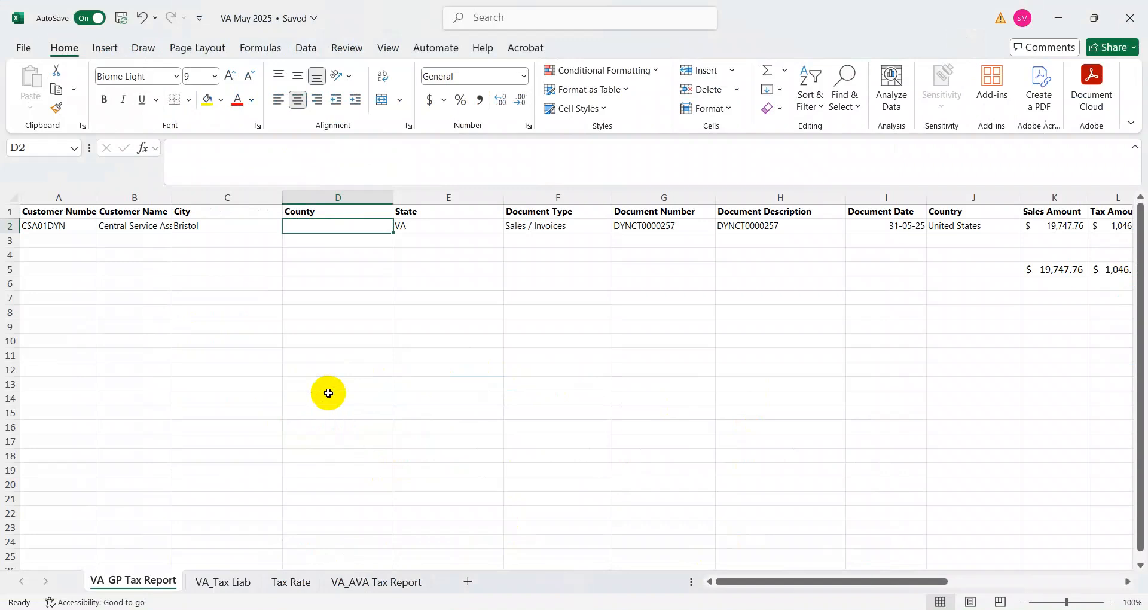
pyautogui.press('Right')
pyautogui.press('Right')
pyautogui.press('Right')
pyautogui.press('Right')
pyautogui.press('Right')
pyautogui.press('Right')
pyautogui.press('Right')
pyautogui.press('Right')
pyautogui.press('Right')
pyautogui.press('Right')
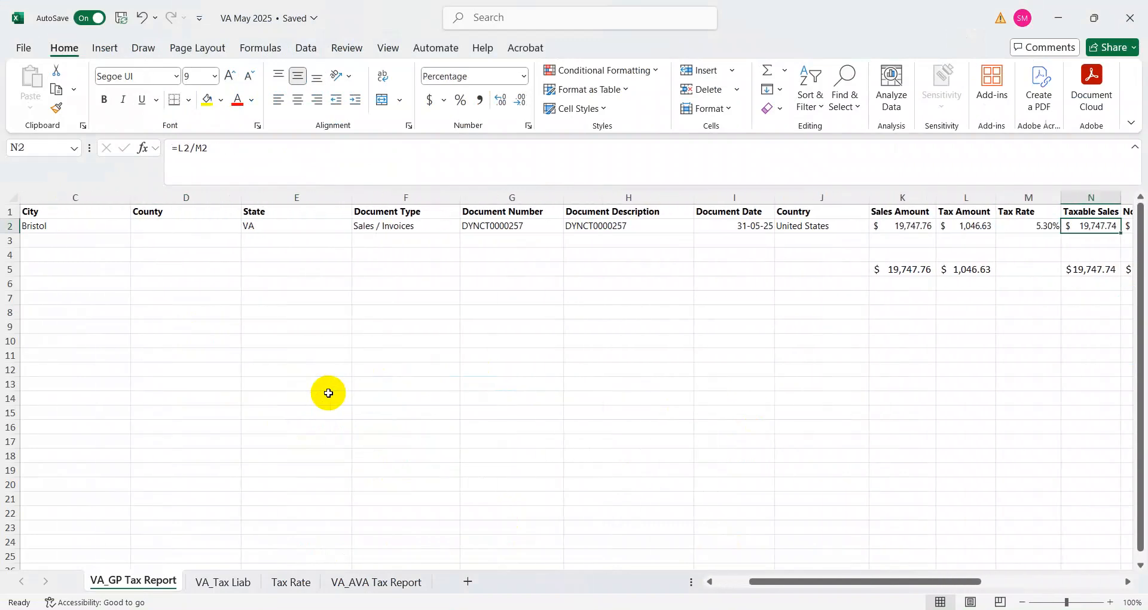
pyautogui.press('Right')
pyautogui.press('Left')
# Back on the Virginia Tax return, calculate it without exempt sales, keep the $0 to $62,500 dealer discount tier, and calculate the tax
pyautogui.hotkey('alt', 'Tab')
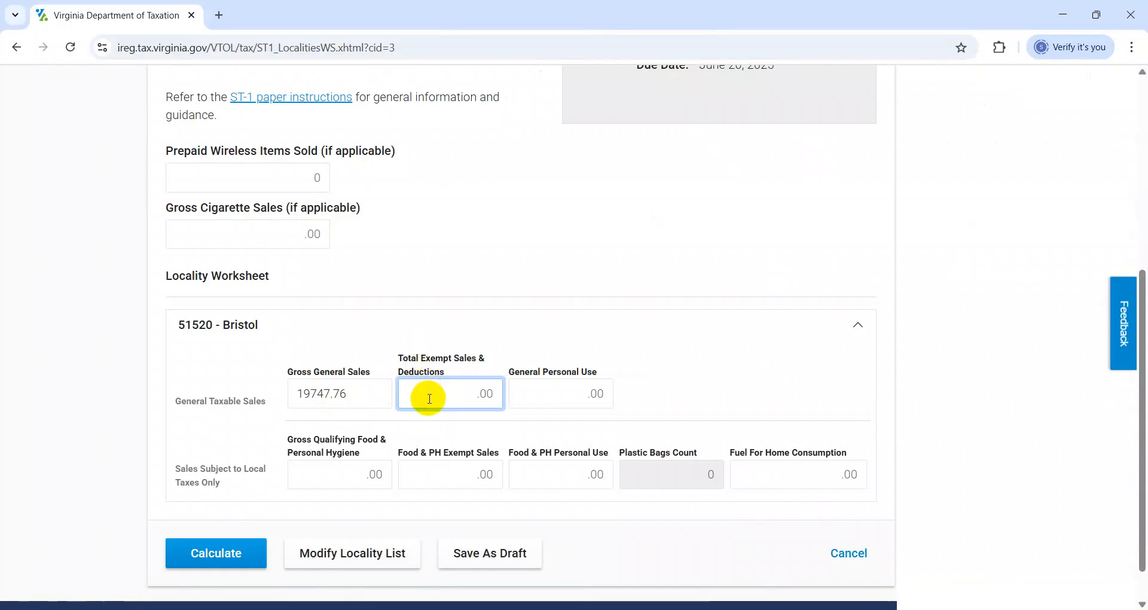
pyautogui.click(226, 565)
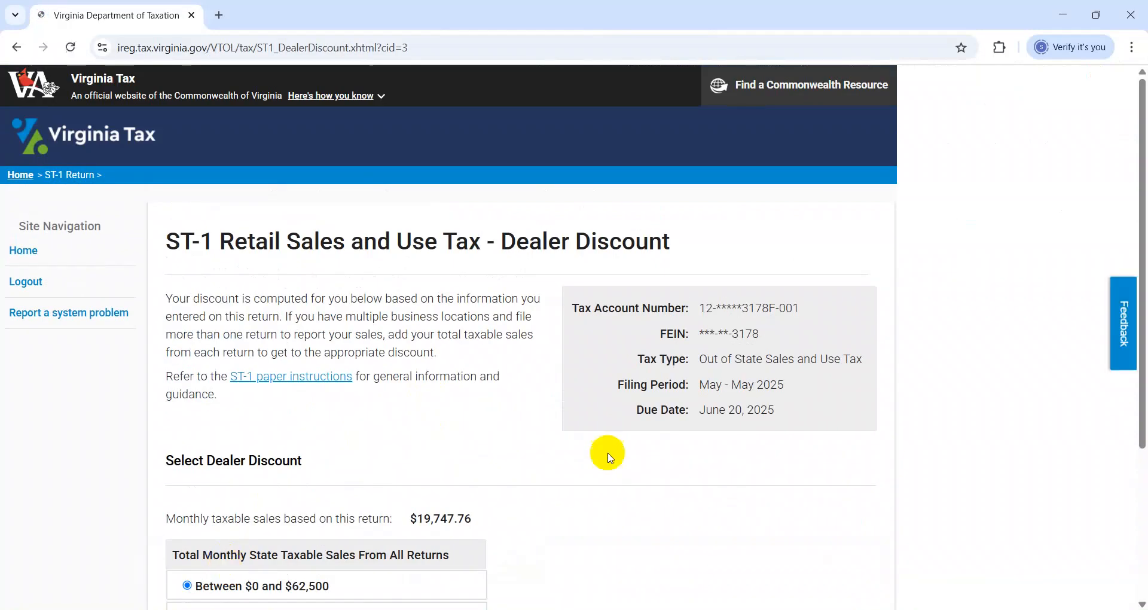
pyautogui.moveTo(1141, 334); pyautogui.dragTo(1139, 471)
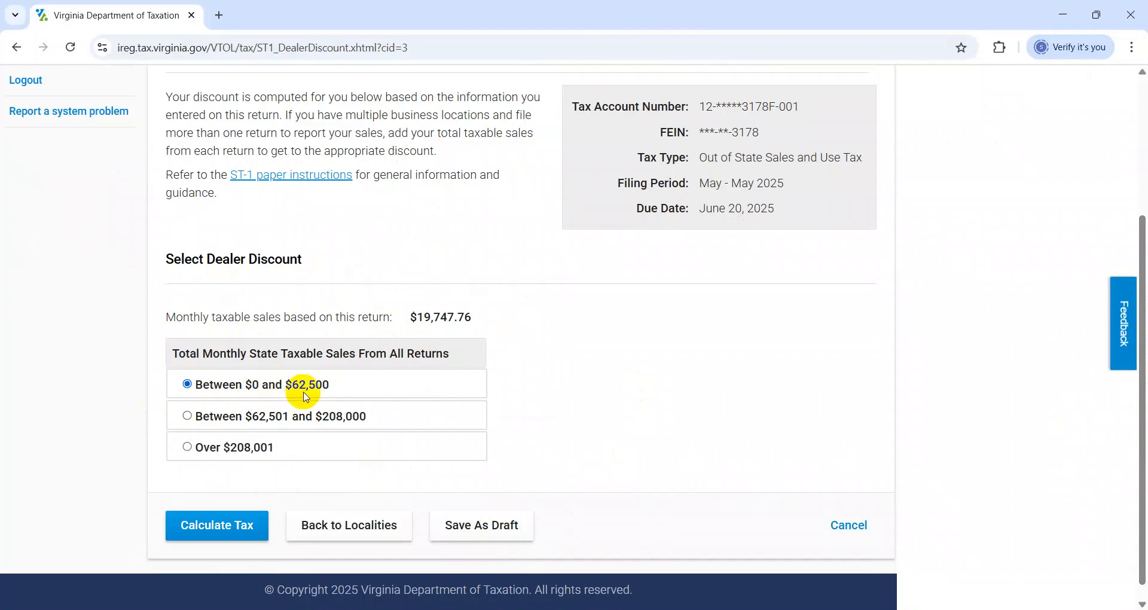
pyautogui.click(208, 534)
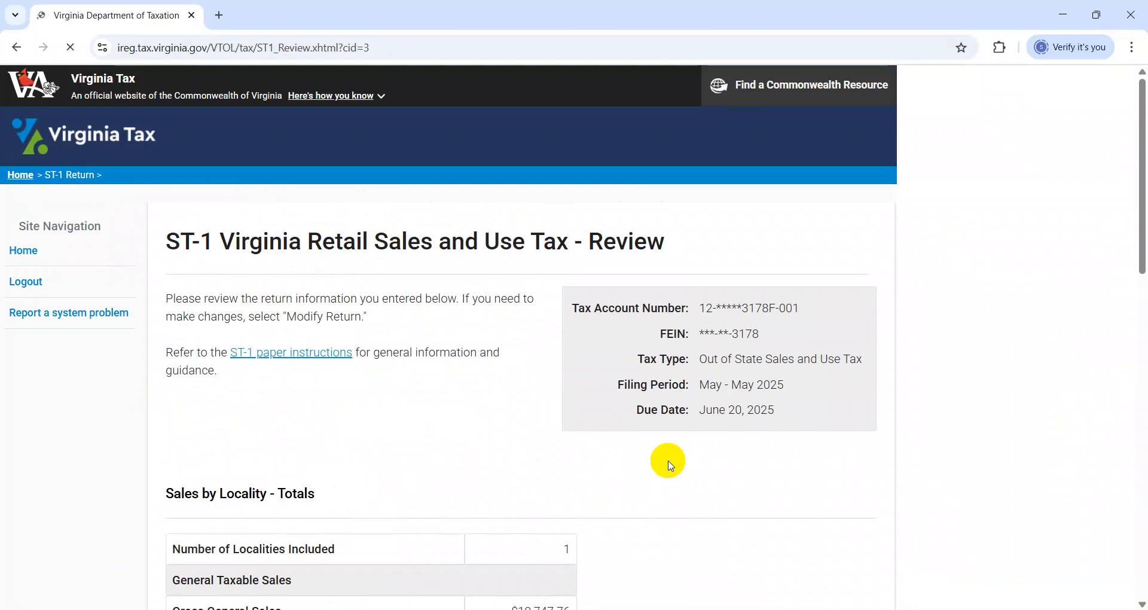
# Examine the Total General Sales Tax on the return's review page and compare it with the workbook's Tax Amount in Excel
pyautogui.scroll(-8, 671, 466)
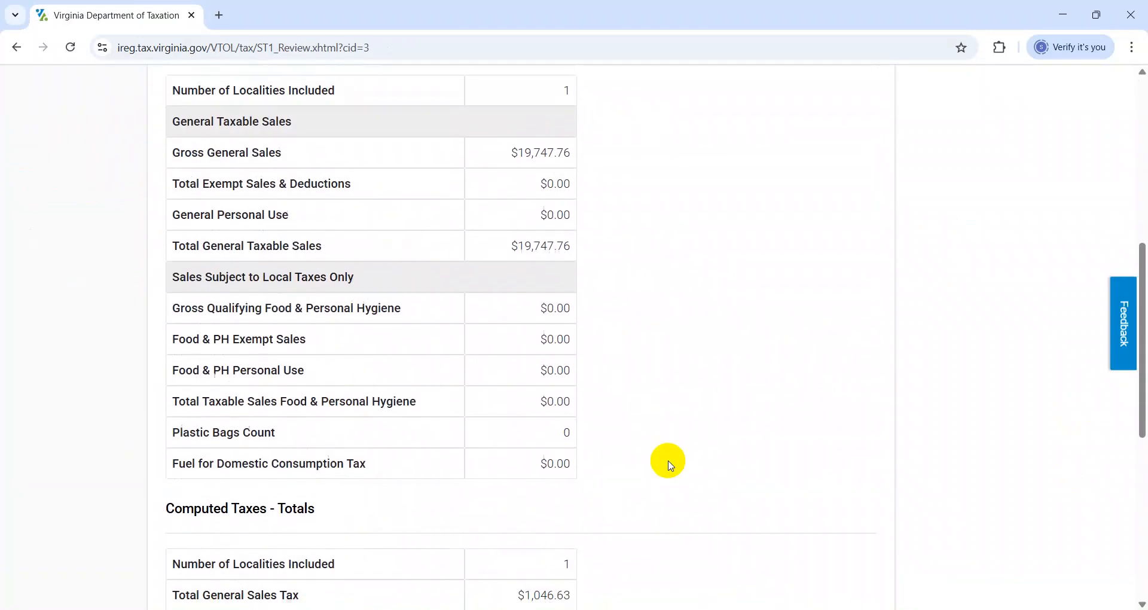
pyautogui.scroll(-7, 671, 465)
pyautogui.scroll(3, 668, 463)
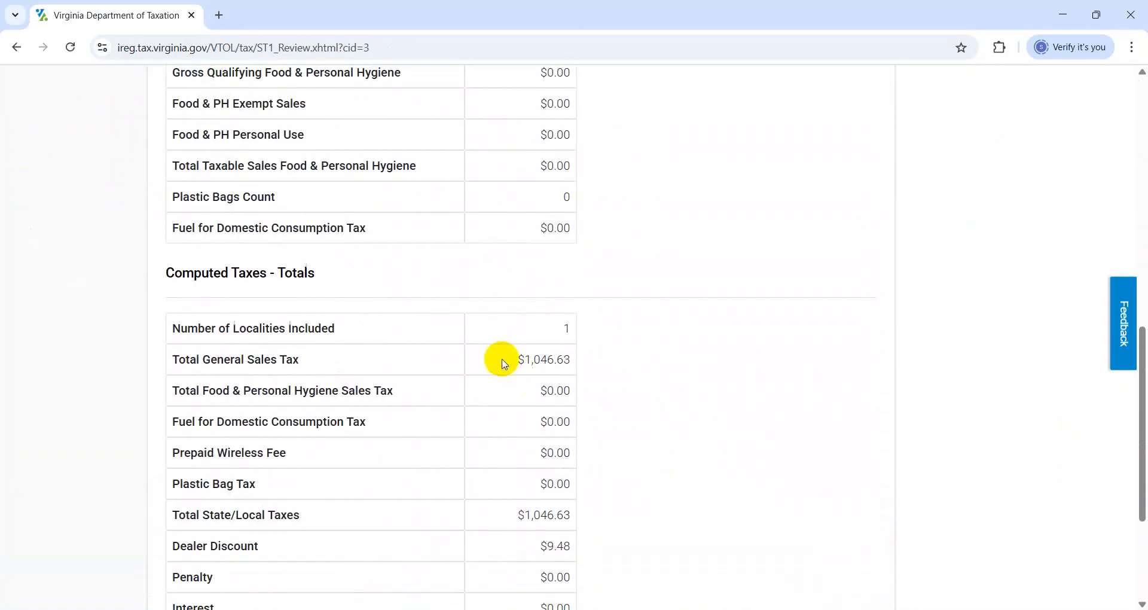
pyautogui.moveTo(497, 358); pyautogui.dragTo(607, 365)
pyautogui.hotkey('alt', 'Tab')
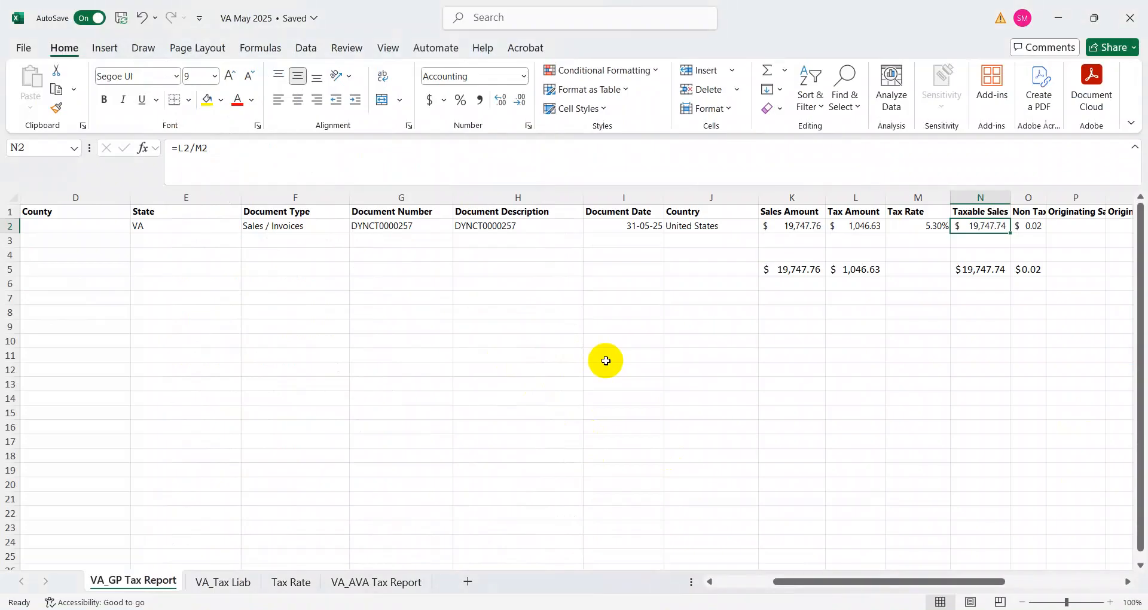
# Check the Tax Amount total in the workbook, then switch back to the Virginia Tax review page in Chrome
pyautogui.click(840, 272)
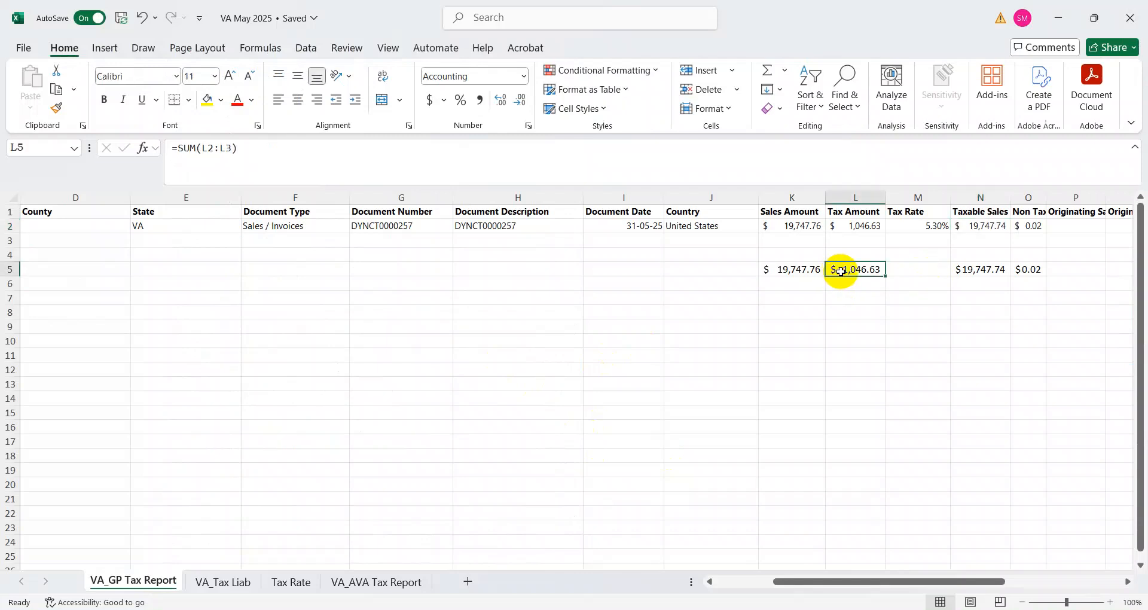
pyautogui.hotkey('alt', 'Tab')
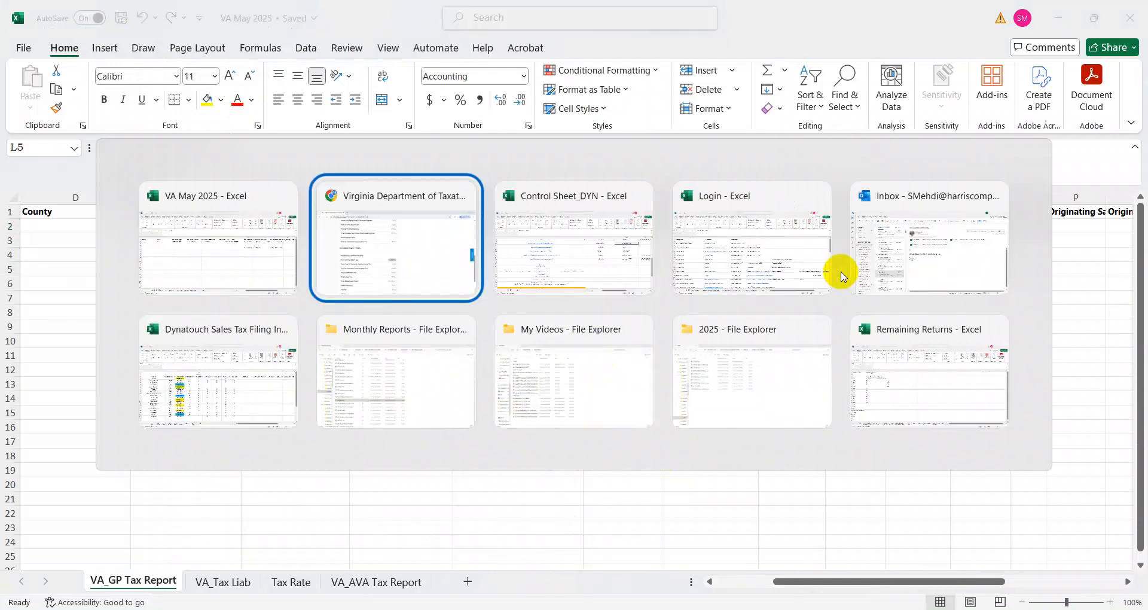
pyautogui.click(409, 265)
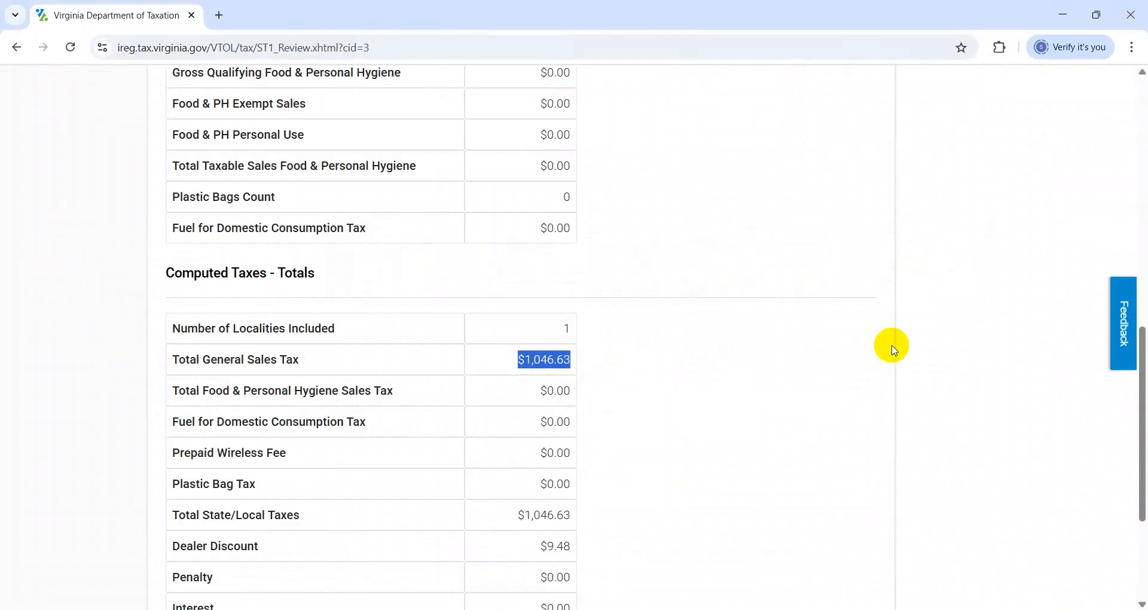
# Open the return's filing preview from the review page and go to the Payment Information question
pyautogui.click(1093, 193)
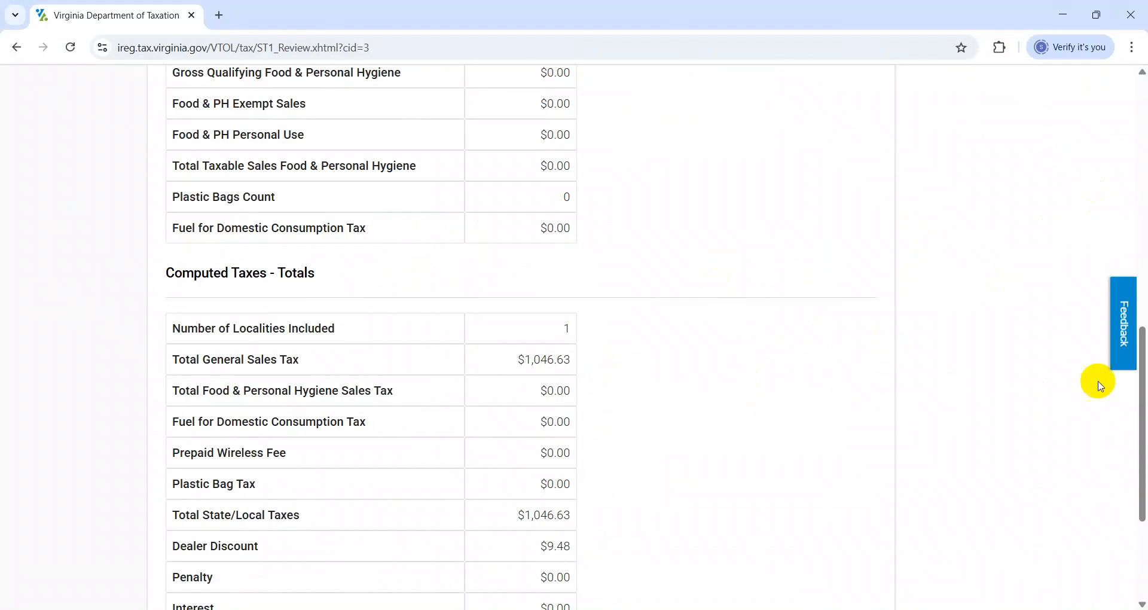
pyautogui.scroll(-4, 1142, 487)
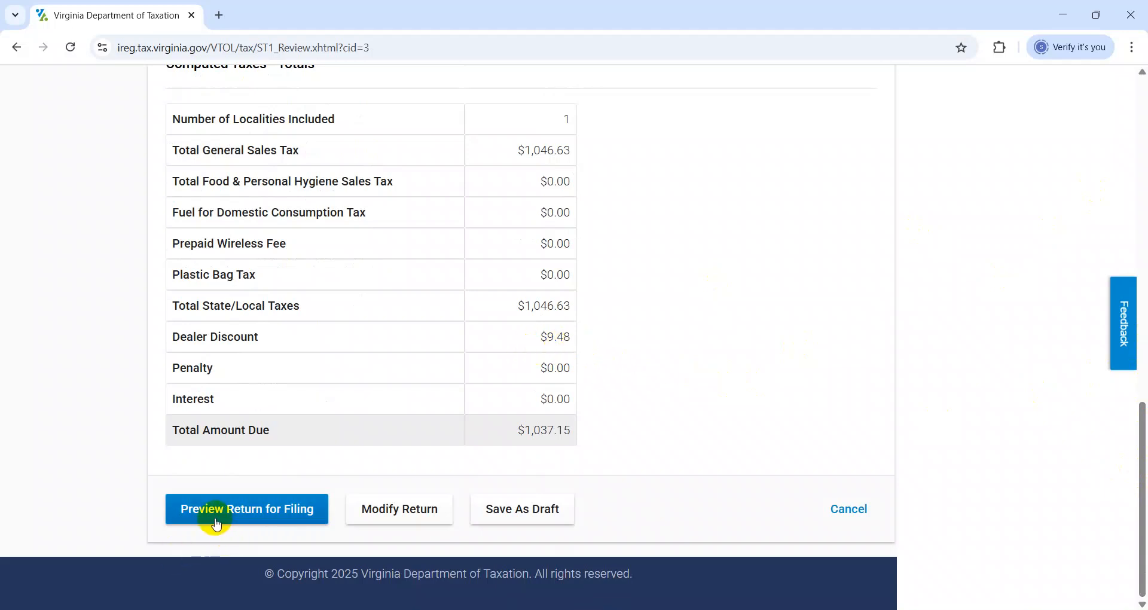
pyautogui.click(255, 516)
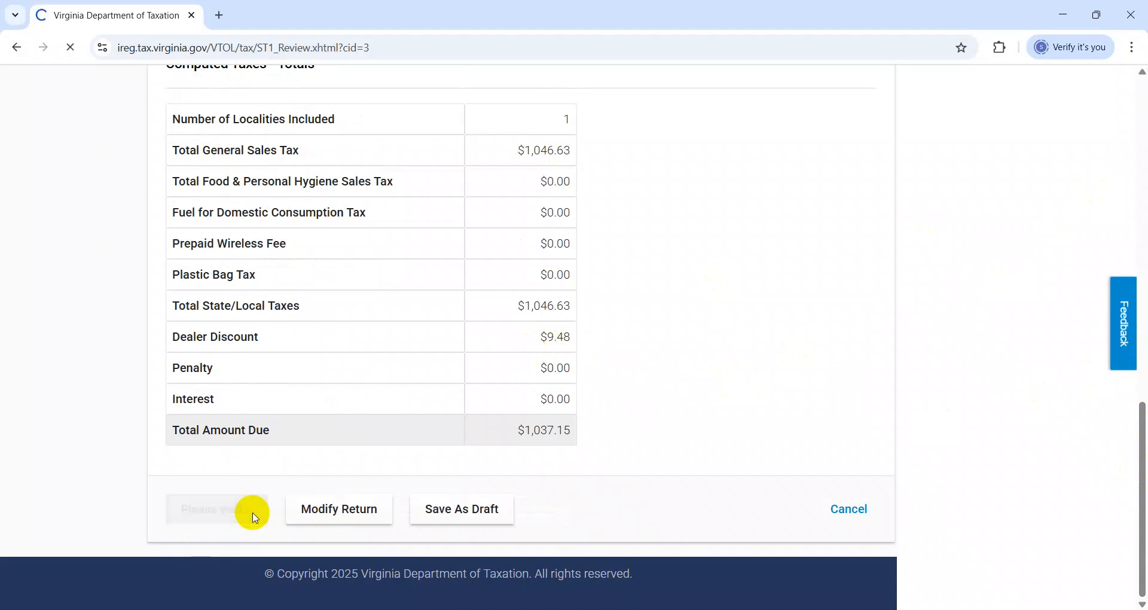
pyautogui.scroll(-5, 1139, 481)
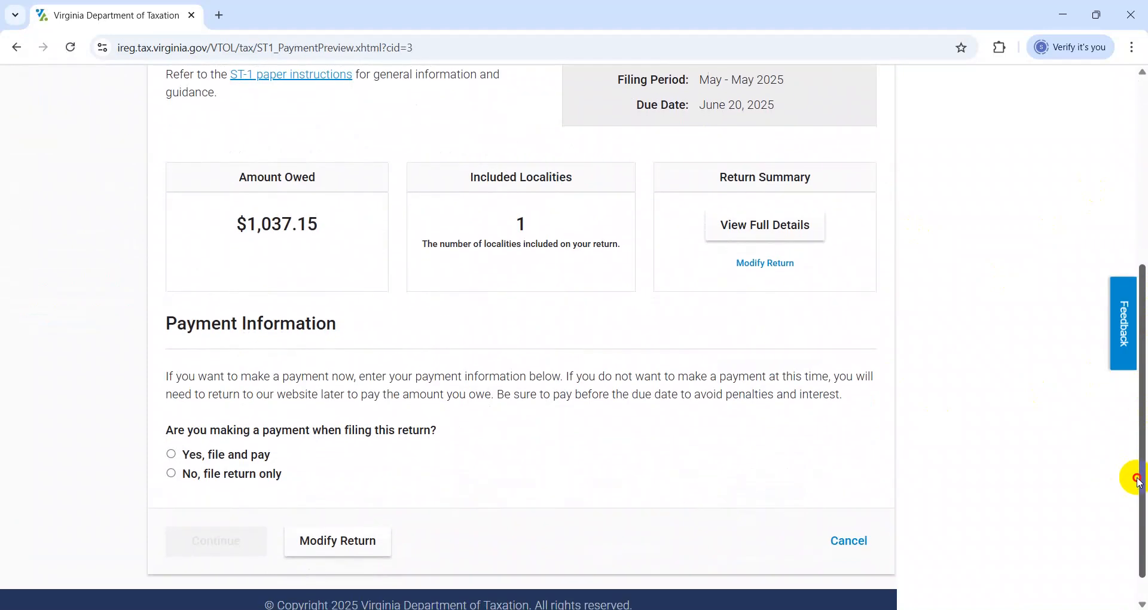
pyautogui.scroll(-1, 1139, 481)
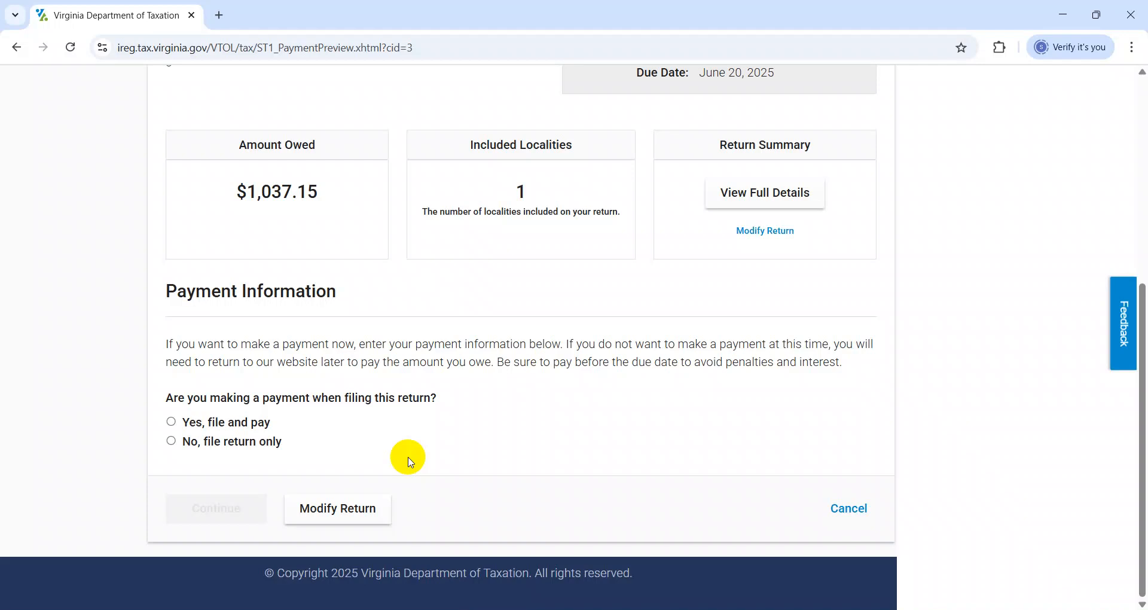
# Switch to the VA May 2025 workbook in Excel and examine the invoice's City and County entries on the VA_GP Tax Report sheet
pyautogui.hotkey('alt', 'Tab')
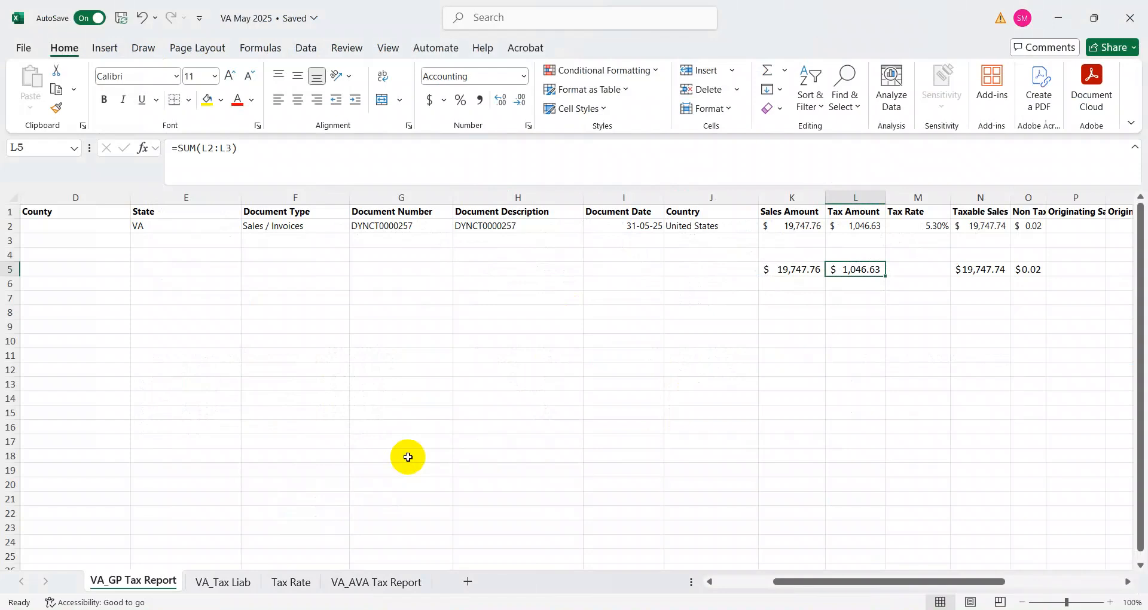
pyautogui.hotkey('ctrl', 'Up')
pyautogui.hotkey('ctrl', 'Left')
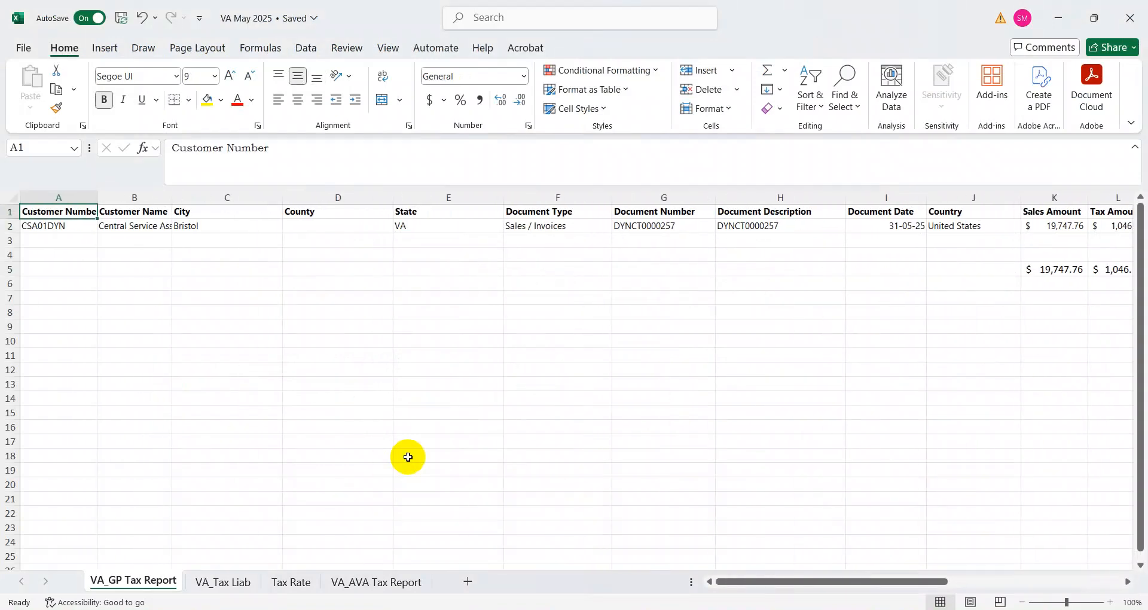
pyautogui.press('Right')
pyautogui.press('Right')
pyautogui.hotkey('shift', 'Right')
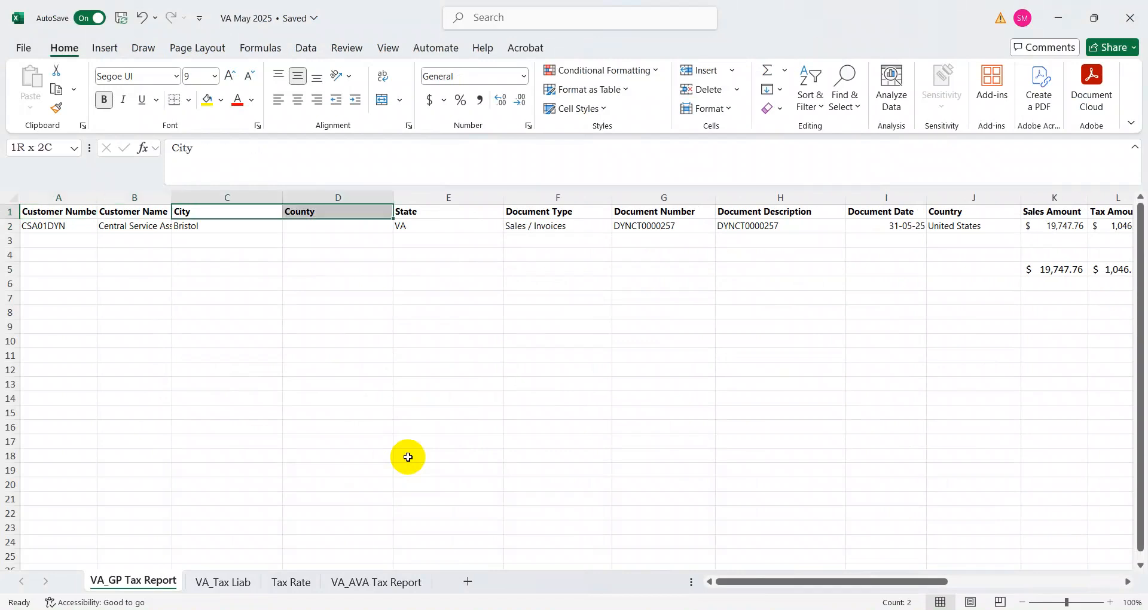
pyautogui.hotkey('shift', 'Down')
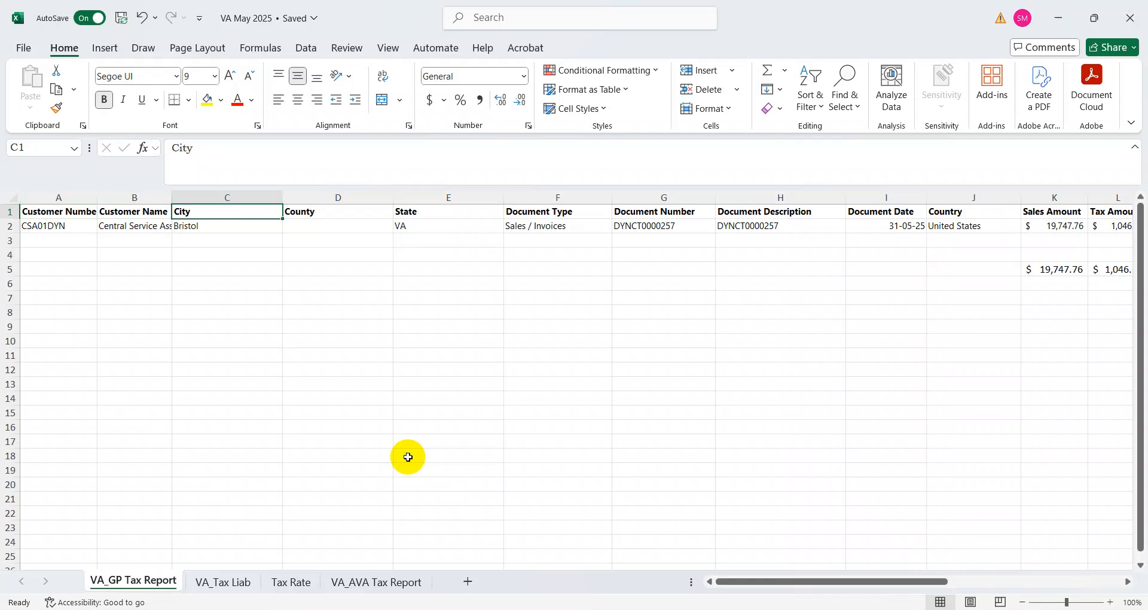
pyautogui.hotkey('shift', 'Right')
pyautogui.hotkey('shift', 'Down')
pyautogui.press('Down')
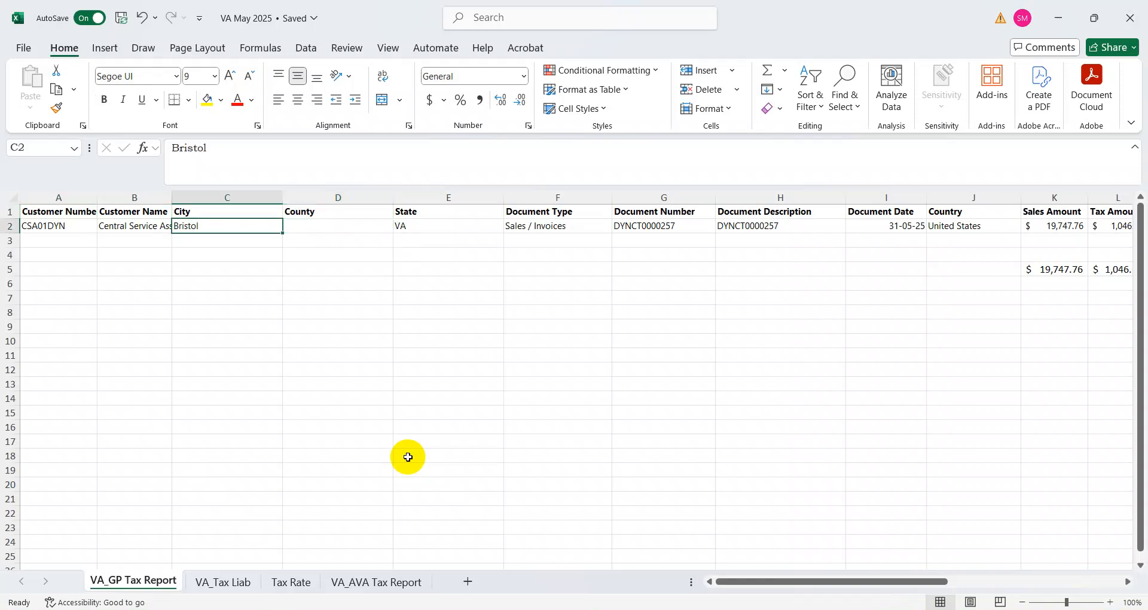
pyautogui.press('Up')
pyautogui.press('Down')
pyautogui.press('Right')
pyautogui.press('Left')
pyautogui.press('Up')
pyautogui.press('Right')
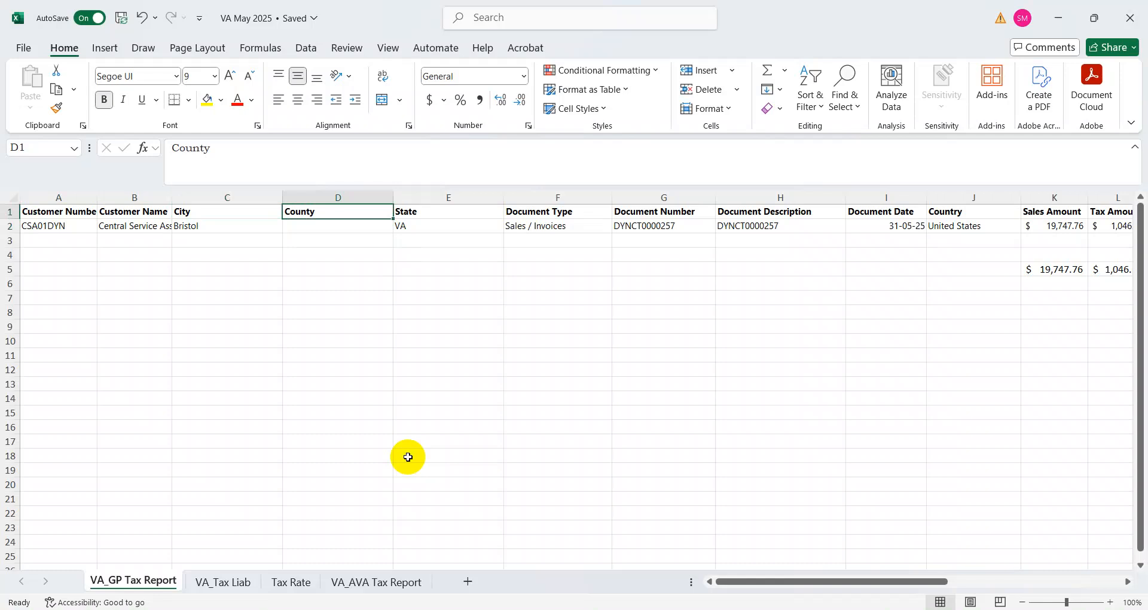
# Check the Tax Rate column against the invoice's locality and return to the County column
pyautogui.press('Right')
pyautogui.press('Right')
pyautogui.press('Right')
pyautogui.press('Right')
pyautogui.press('Right')
pyautogui.press('Right')
pyautogui.press('Right')
pyautogui.press('Right')
pyautogui.press('Right')
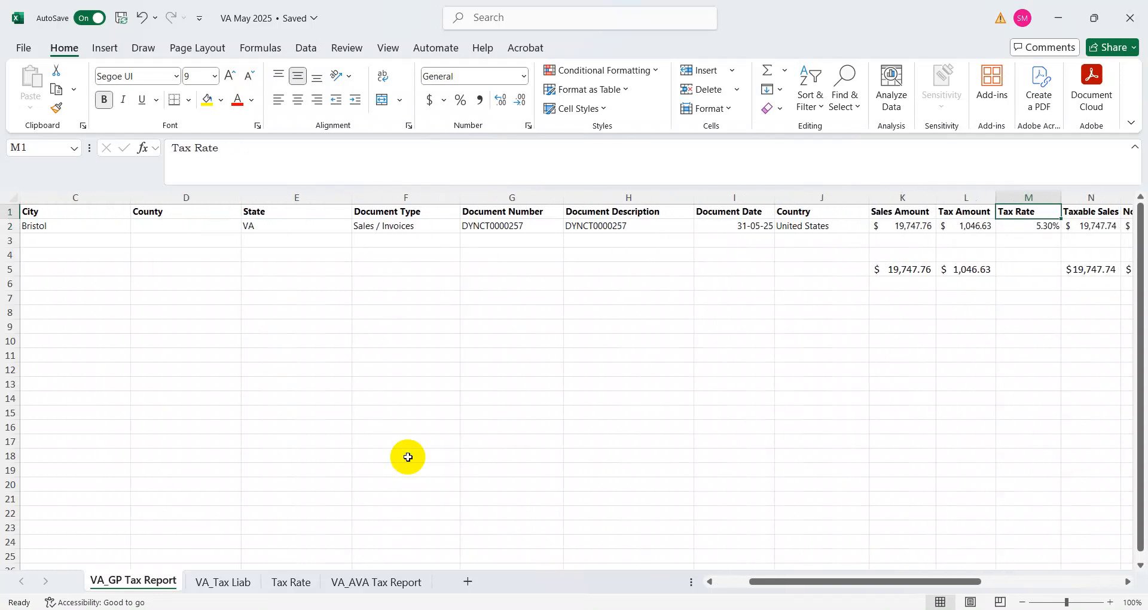
pyautogui.press('Left')
pyautogui.press('Left')
pyautogui.press('Left')
pyautogui.press('Left')
pyautogui.press('Left')
pyautogui.press('Left')
pyautogui.press('Left')
pyautogui.press('Left')
pyautogui.press('Left')
pyautogui.press('Left')
pyautogui.press('Left')
pyautogui.press('Left')
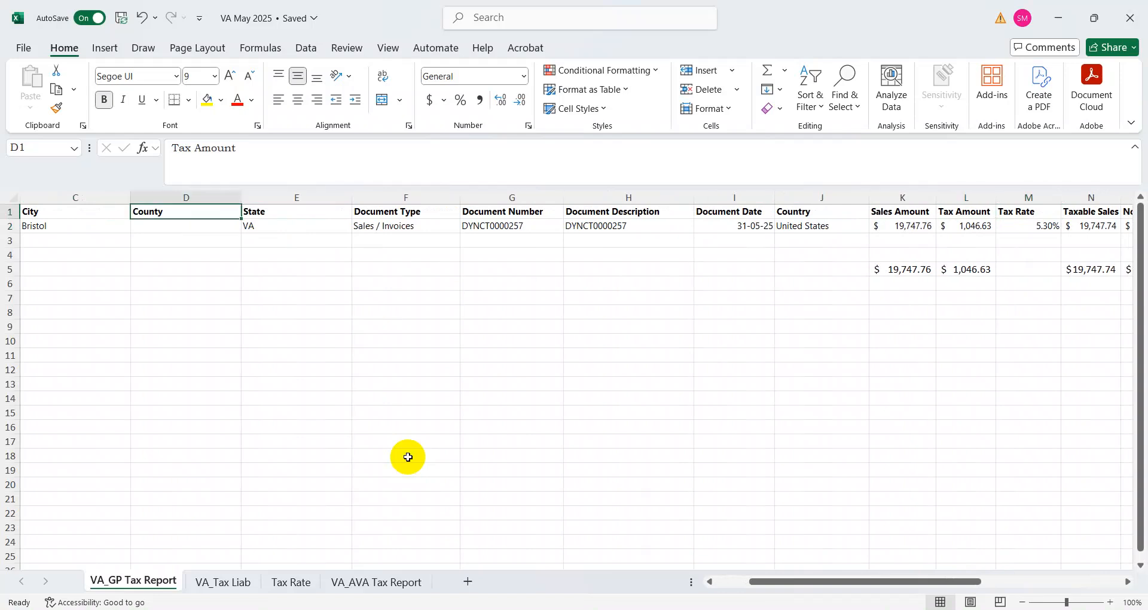